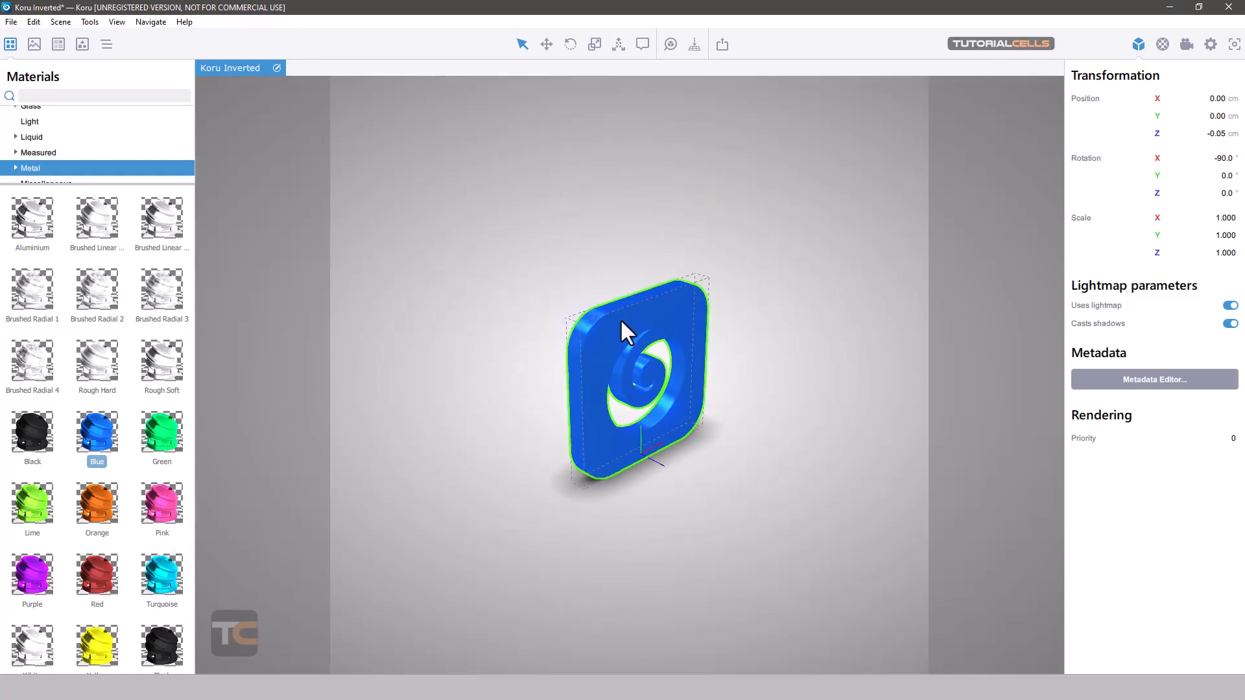
- Translate the blue logo up to about Z 7.74 cm with a slight X and Y offset, and put it back on the floor
{"action": "left_click_drag", "start_coordinate": [614, 239], "coordinate": [727, 276]}
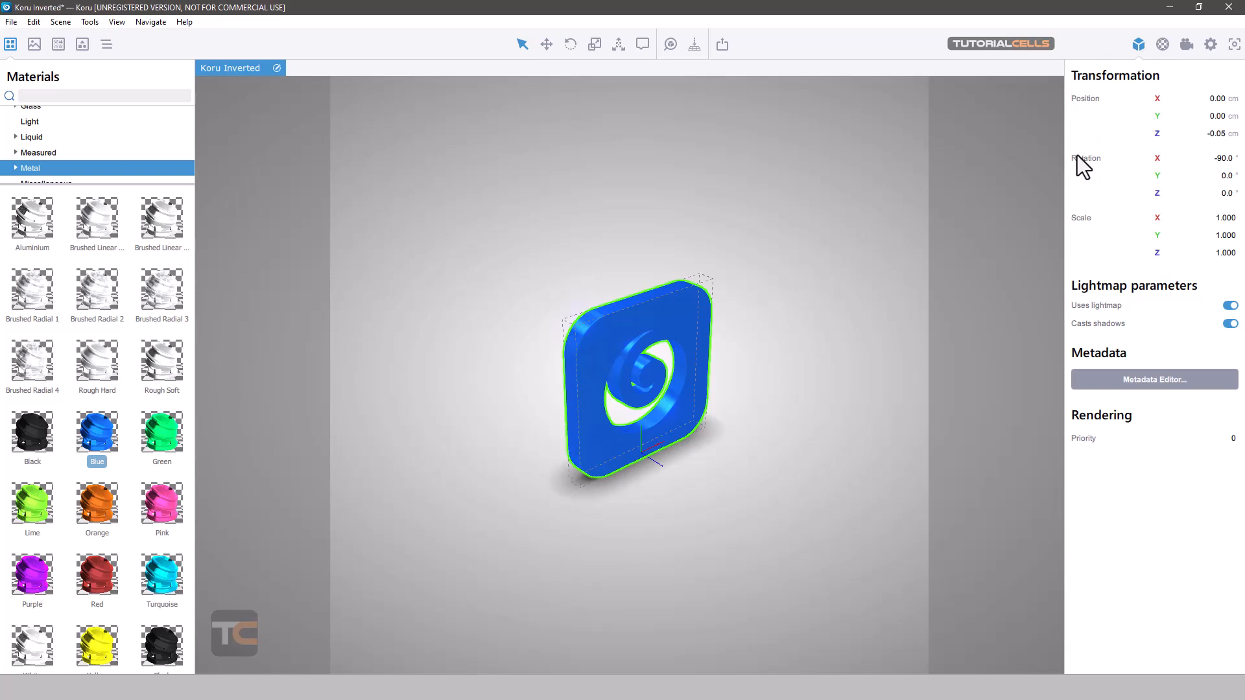
{"action": "left_click", "coordinate": [547, 44]}
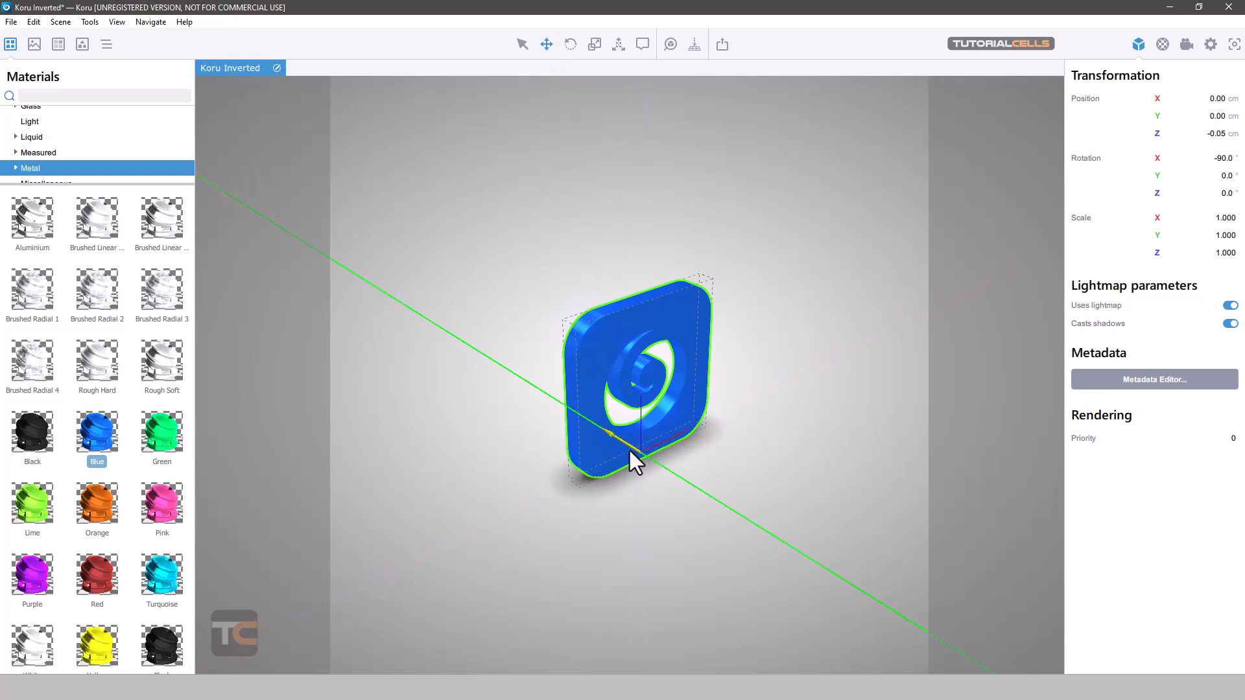
{"action": "left_click_drag", "start_coordinate": [613, 433], "coordinate": [641, 431]}
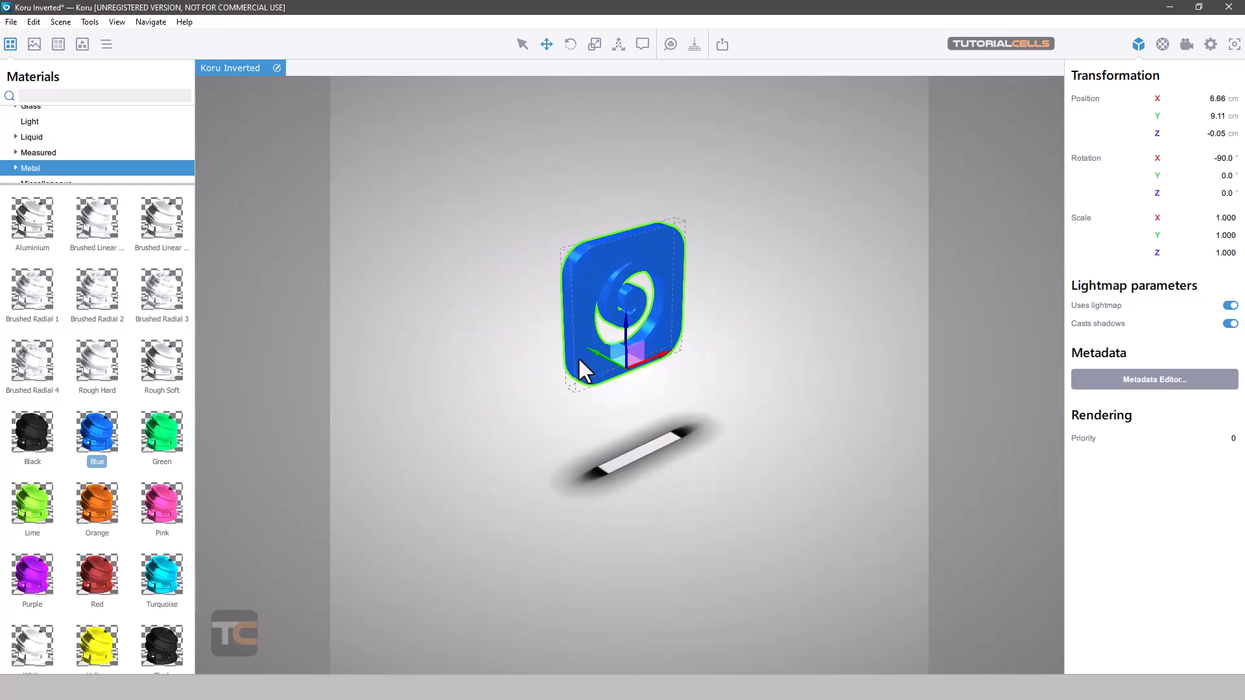
{"action": "left_click_drag", "start_coordinate": [590, 356], "coordinate": [654, 280]}
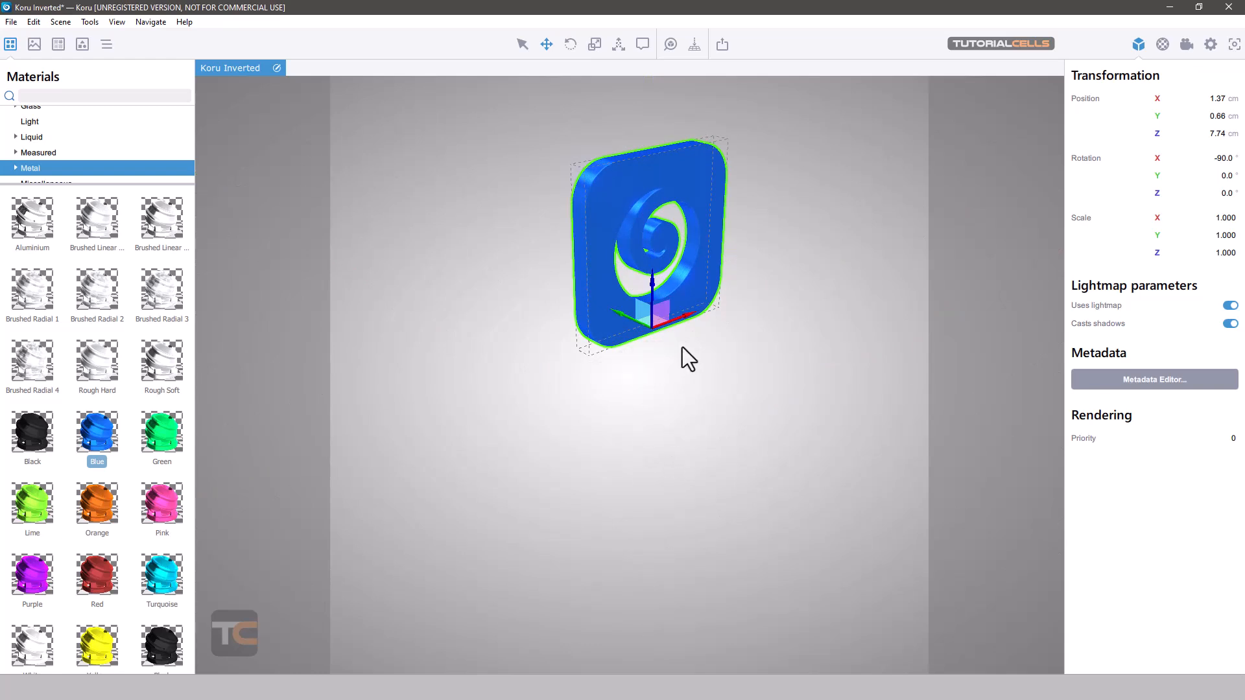
{"action": "left_click", "coordinate": [698, 54]}
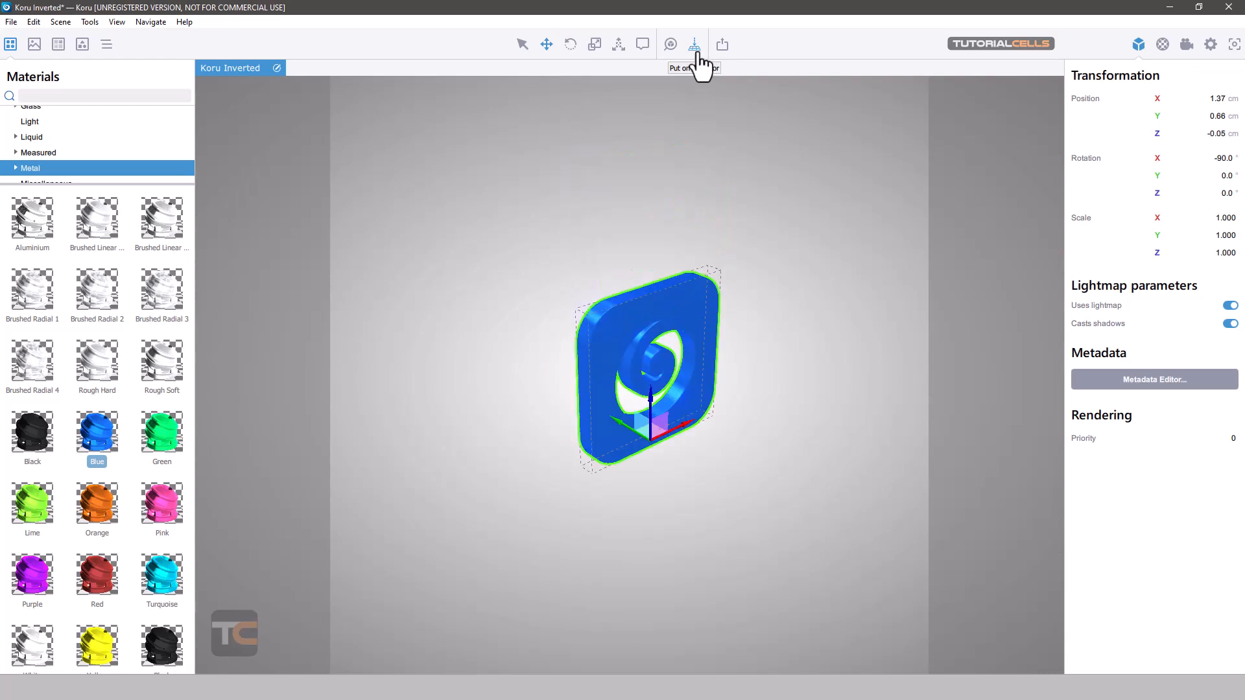
- Lower the logo to about Z -3.04 cm and raise it to about 6.35 cm, putting it on the floor after each move
{"action": "left_click_drag", "start_coordinate": [647, 392], "coordinate": [657, 447]}
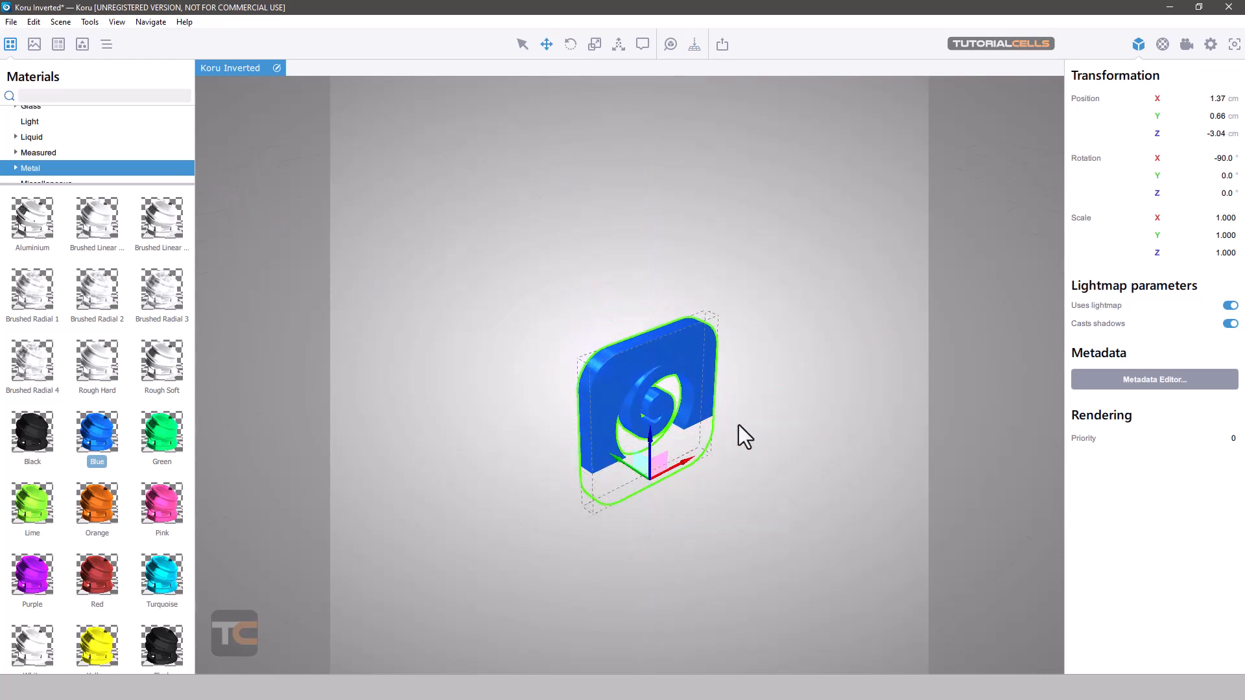
{"action": "left_click", "coordinate": [694, 47]}
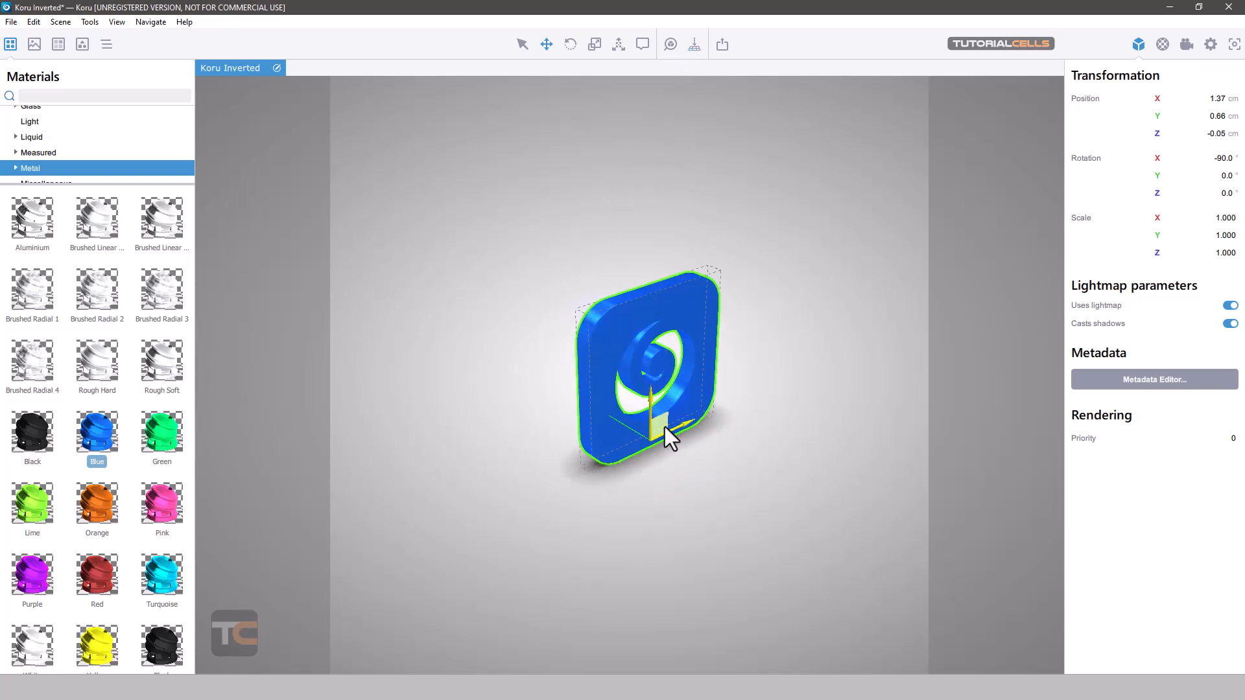
{"action": "left_click_drag", "start_coordinate": [666, 429], "coordinate": [668, 337]}
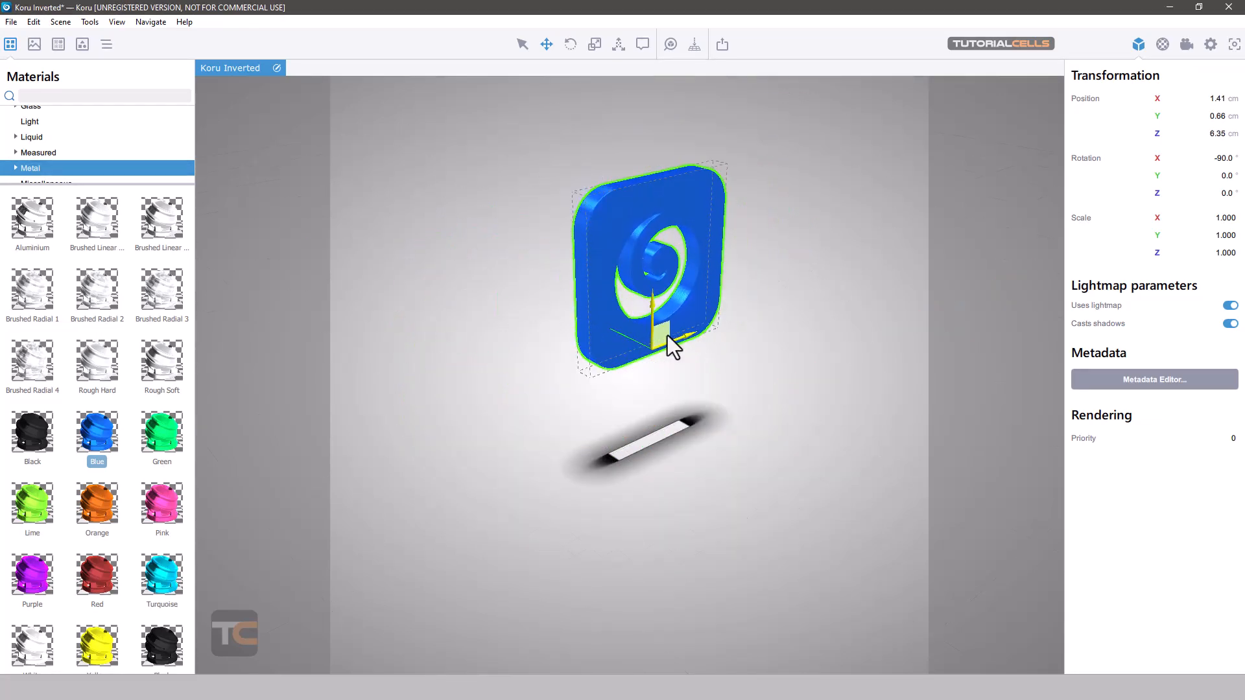
{"action": "left_click", "coordinate": [694, 44]}
- Move the blue logo along the Y axis to about 27.90 cm
{"action": "left_click_drag", "start_coordinate": [709, 235], "coordinate": [767, 235]}
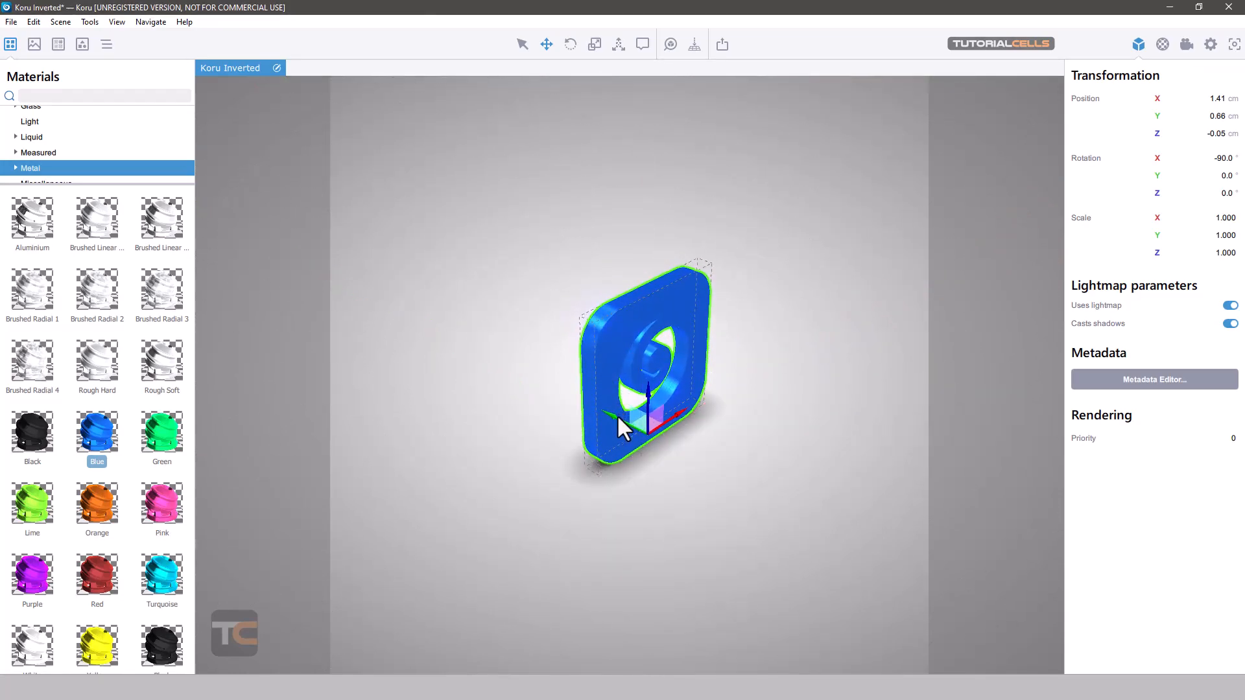
{"action": "left_click_drag", "start_coordinate": [617, 414], "coordinate": [367, 318]}
{"action": "mouse_move", "coordinate": [756, 336]}
{"action": "left_mouse_down"}
{"action": "mouse_move", "coordinate": [612, 312]}
{"action": "mouse_move", "coordinate": [746, 318]}
{"action": "left_mouse_up"}
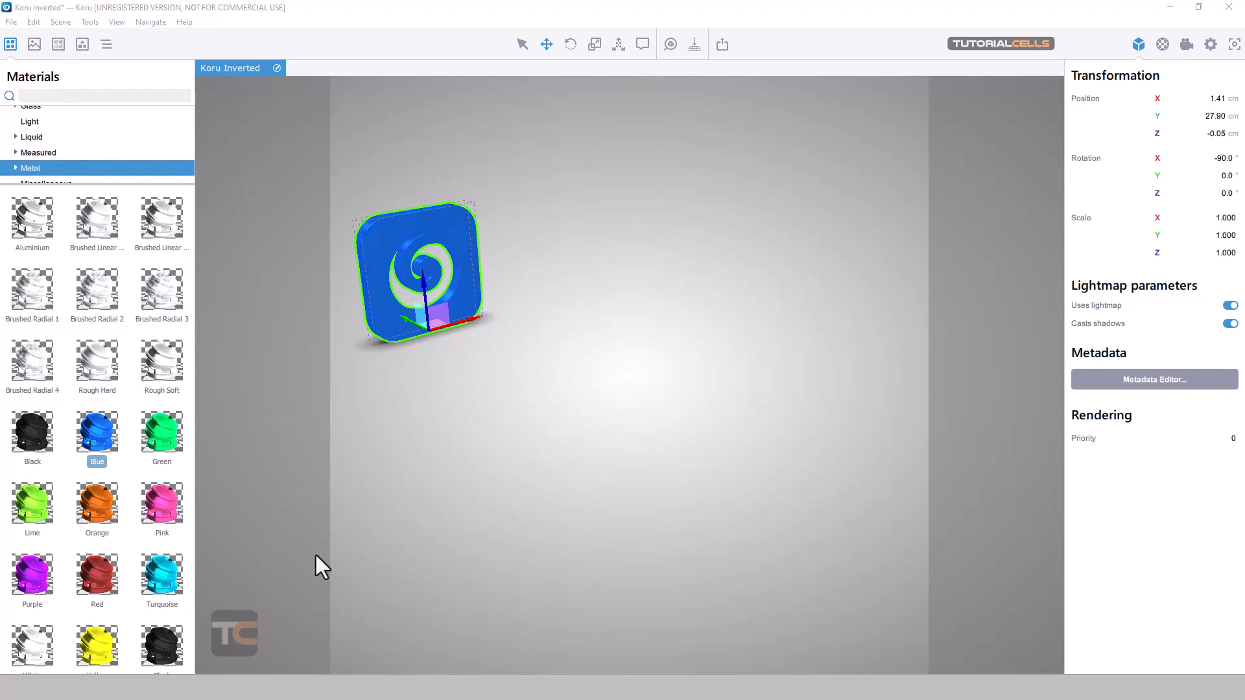
- Add the Koru shape from the Logos library to the scene and move it along X to about 19.84 cm
{"action": "left_click", "coordinate": [82, 44]}
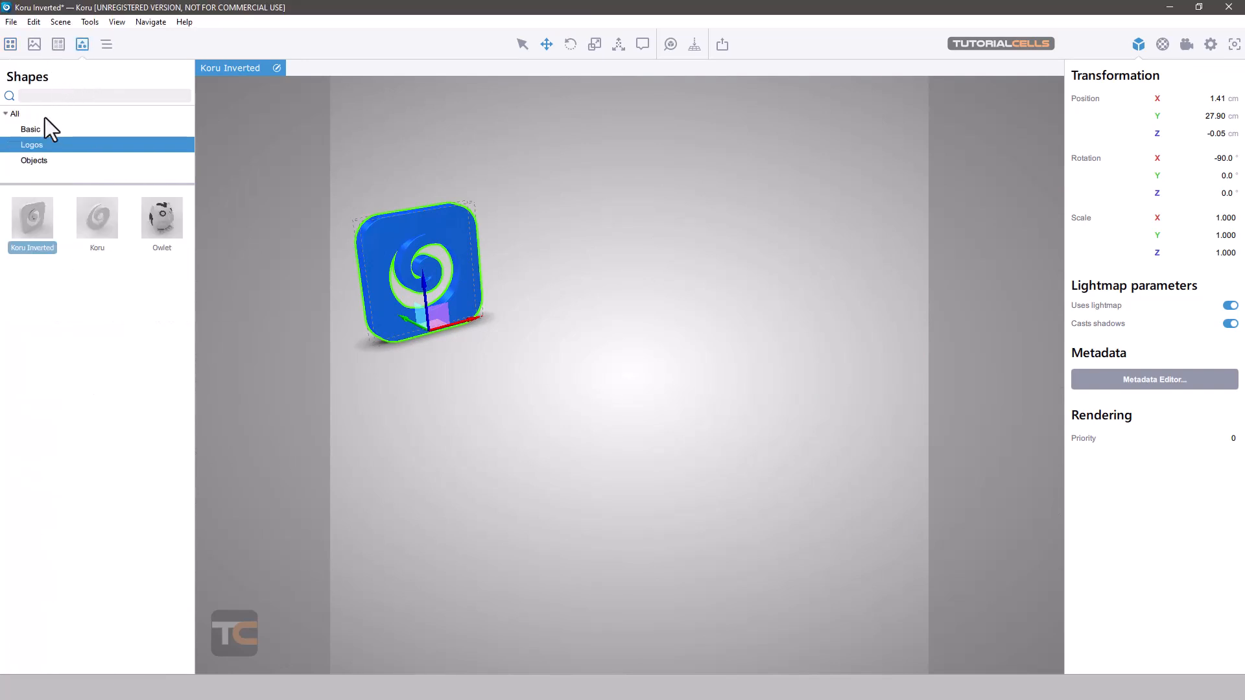
{"action": "left_click_drag", "start_coordinate": [97, 218], "coordinate": [692, 376]}
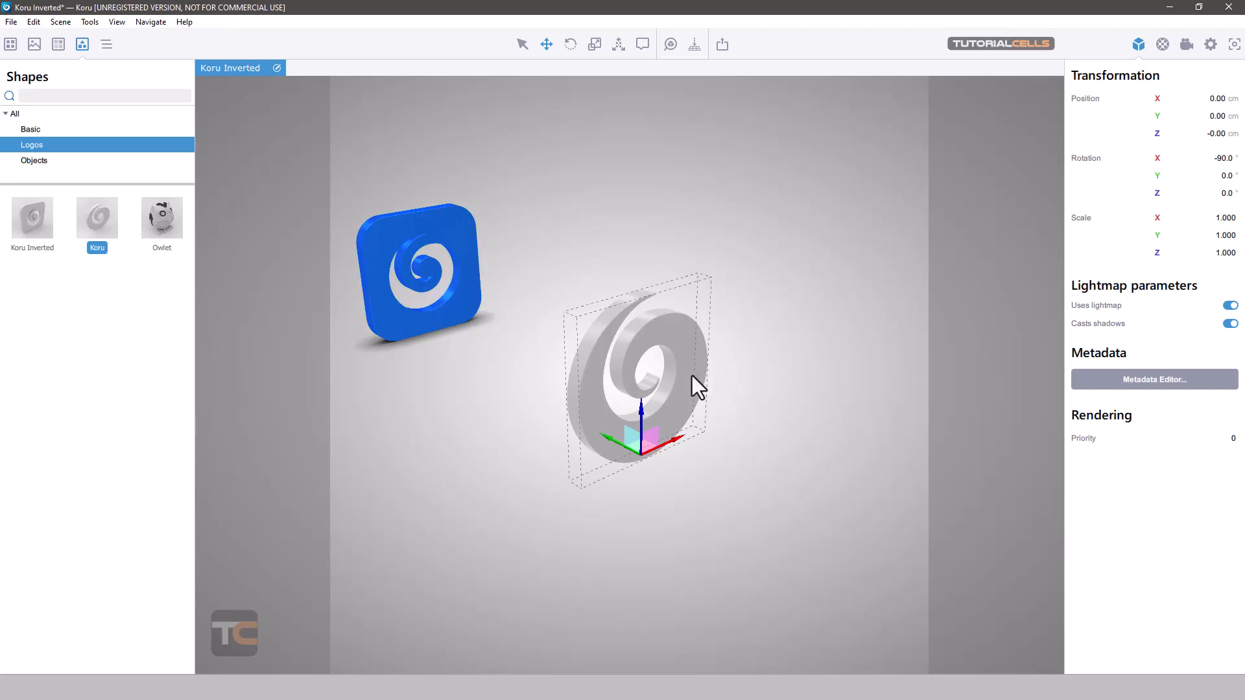
{"action": "mouse_move", "coordinate": [675, 443]}
{"action": "middle_mouse_down"}
{"action": "mouse_move", "coordinate": [774, 389]}
{"action": "mouse_move", "coordinate": [702, 434]}
{"action": "mouse_move", "coordinate": [663, 442]}
{"action": "middle_mouse_up"}
{"action": "left_click_drag", "start_coordinate": [663, 442], "coordinate": [837, 349]}
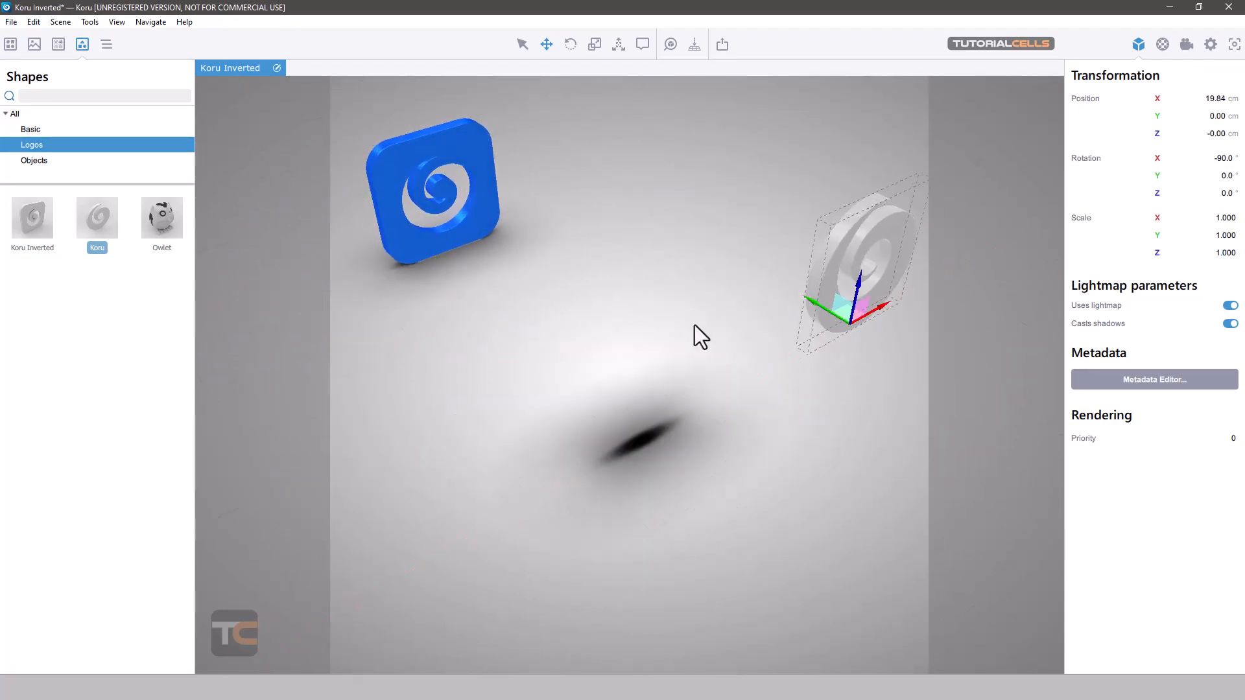
{"action": "middle_click_drag", "start_coordinate": [694, 327], "coordinate": [636, 282]}
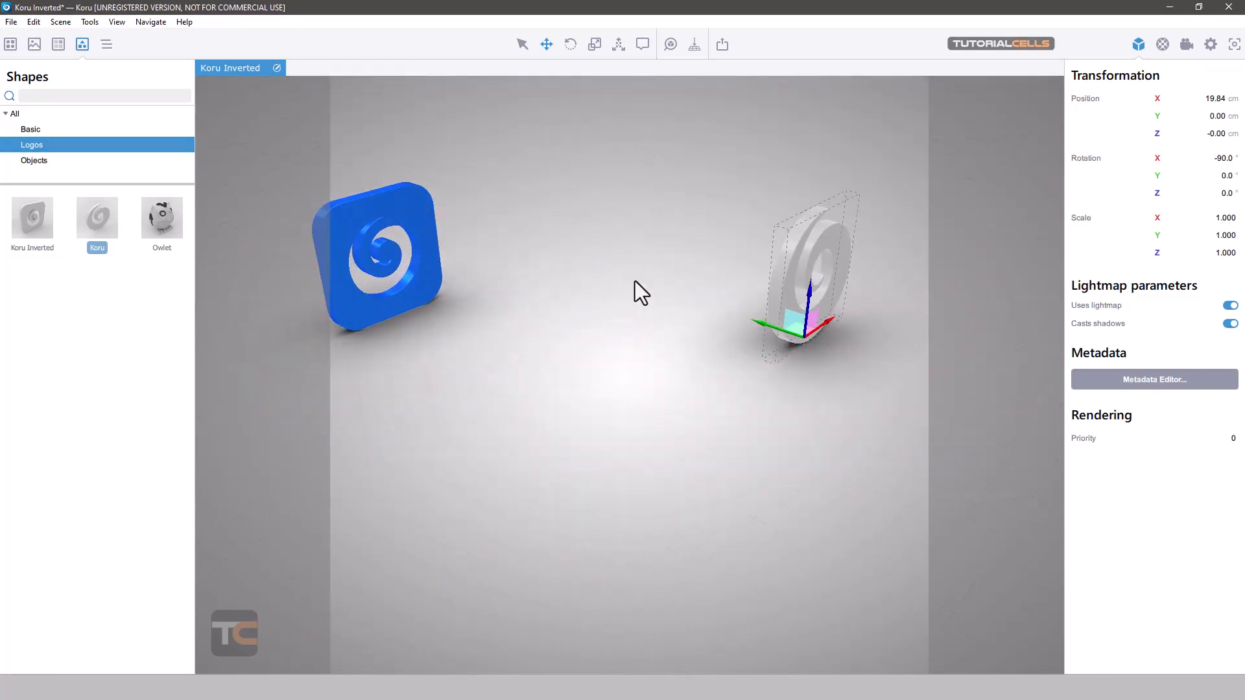
- Shift the camera center close to the blue logo, and bring it back to a spot between the two logos
{"action": "left_click", "coordinate": [618, 52]}
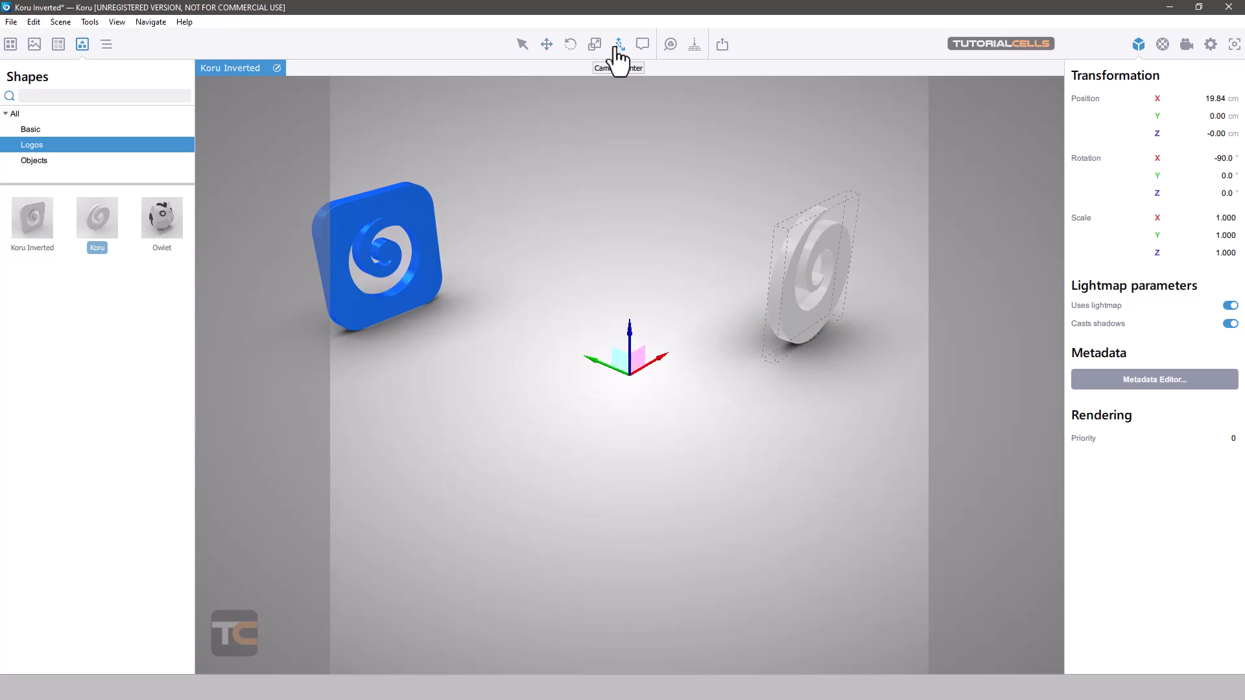
{"action": "middle_click_drag", "start_coordinate": [726, 229], "coordinate": [574, 352]}
{"action": "left_click_drag", "start_coordinate": [606, 363], "coordinate": [602, 278]}
{"action": "middle_click_drag", "start_coordinate": [767, 292], "coordinate": [741, 306]}
{"action": "scroll", "coordinate": [741, 306], "scroll_direction": "down", "scroll_amount": 4}
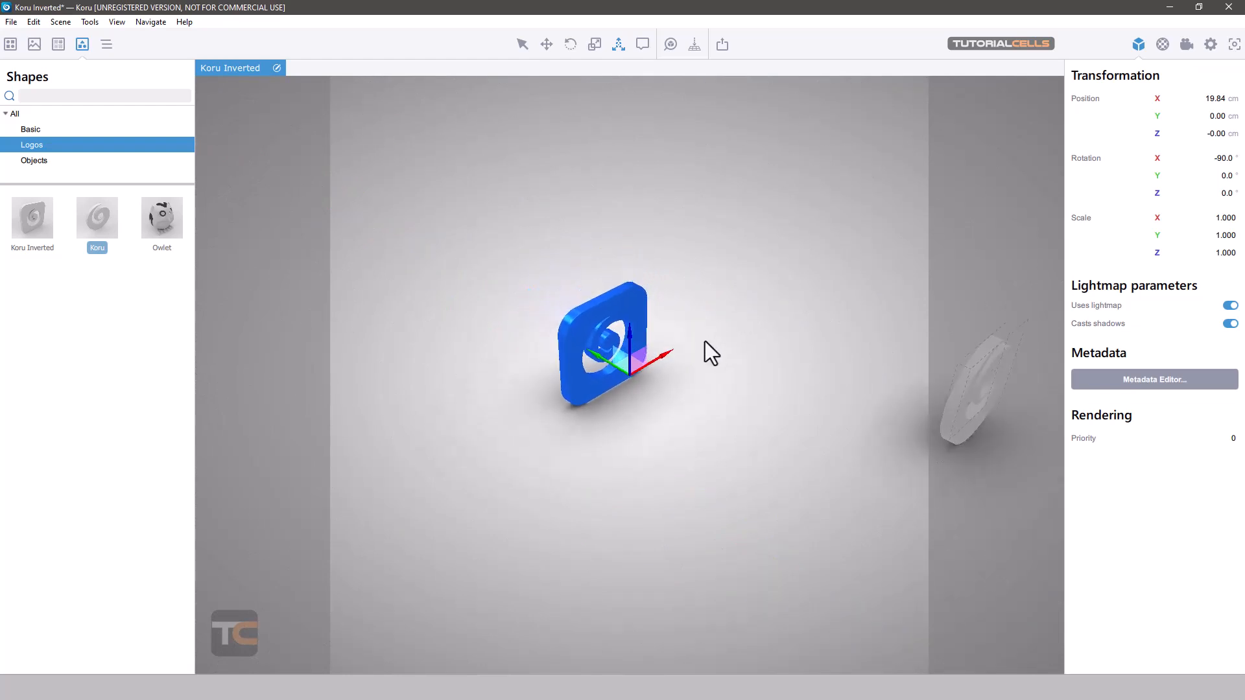
{"action": "left_click_drag", "start_coordinate": [597, 352], "coordinate": [800, 399]}
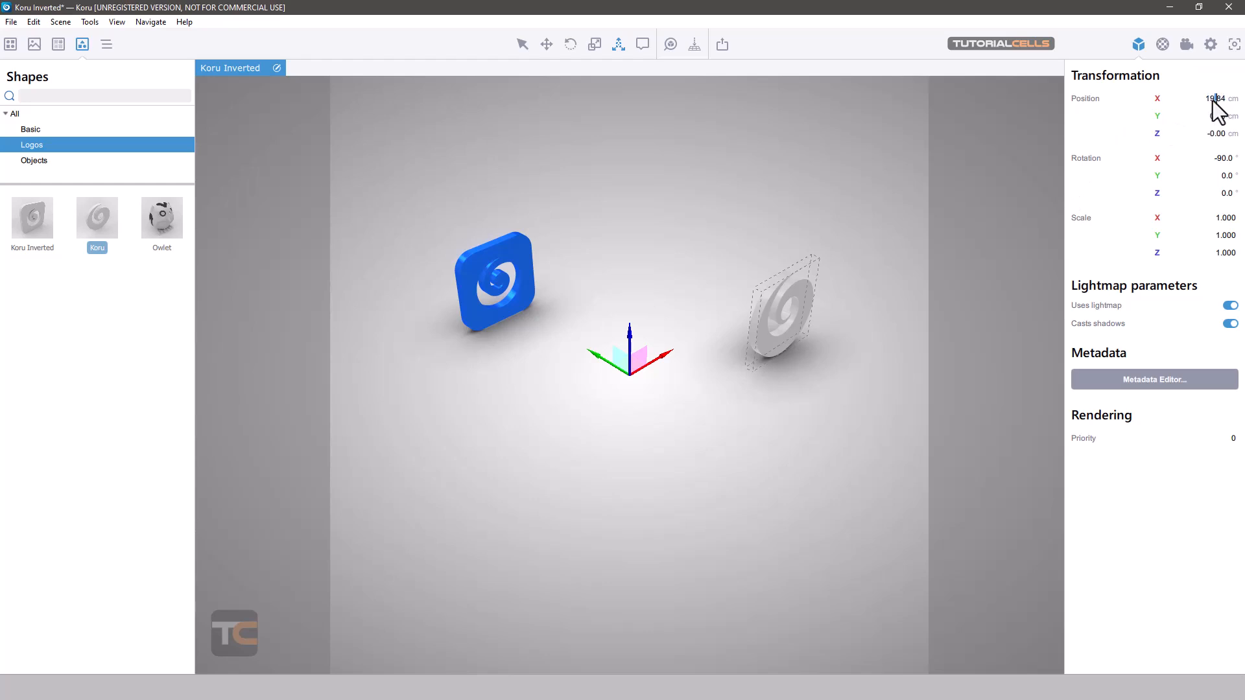
- Set the gray Koru logo's X position to 0 cm
{"action": "left_click", "coordinate": [1213, 100]}
{"action": "type", "text": "0"}
{"action": "key", "text": "Return"}
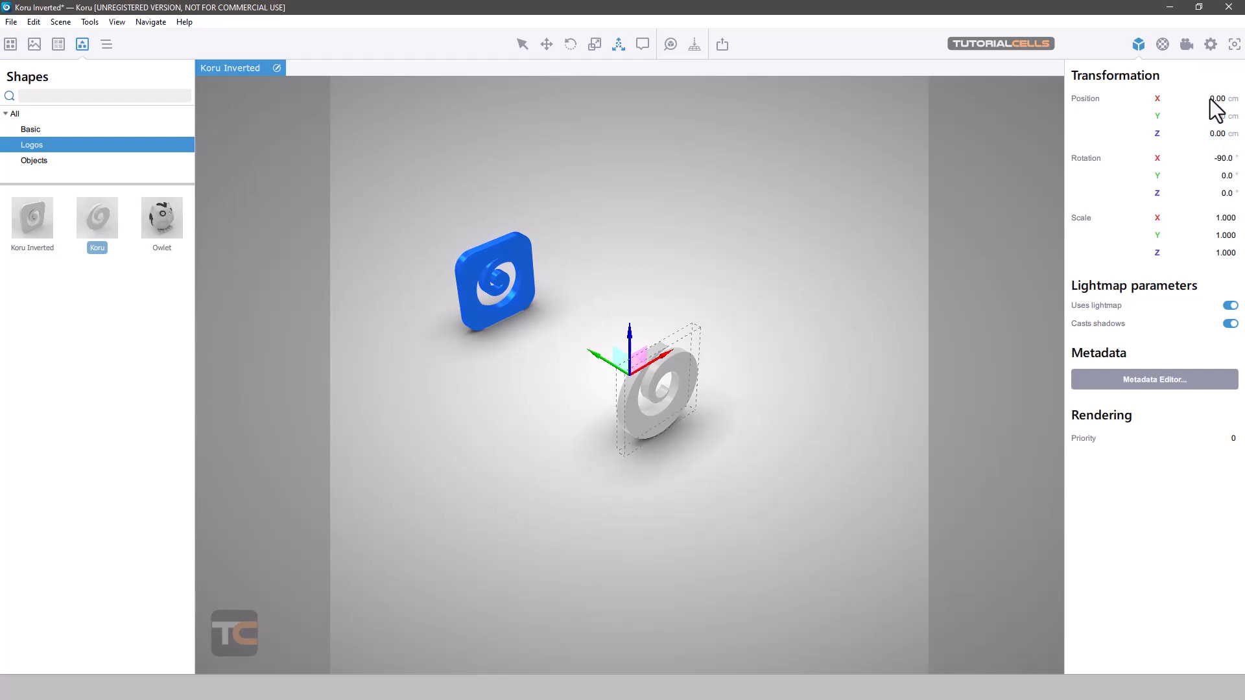
- Leave camera center editing and delete the gray Koru logo from the scene
{"action": "mouse_move", "coordinate": [759, 304]}
{"action": "middle_mouse_down"}
{"action": "mouse_move", "coordinate": [718, 283]}
{"action": "mouse_move", "coordinate": [771, 290]}
{"action": "mouse_move", "coordinate": [754, 300]}
{"action": "middle_mouse_up"}
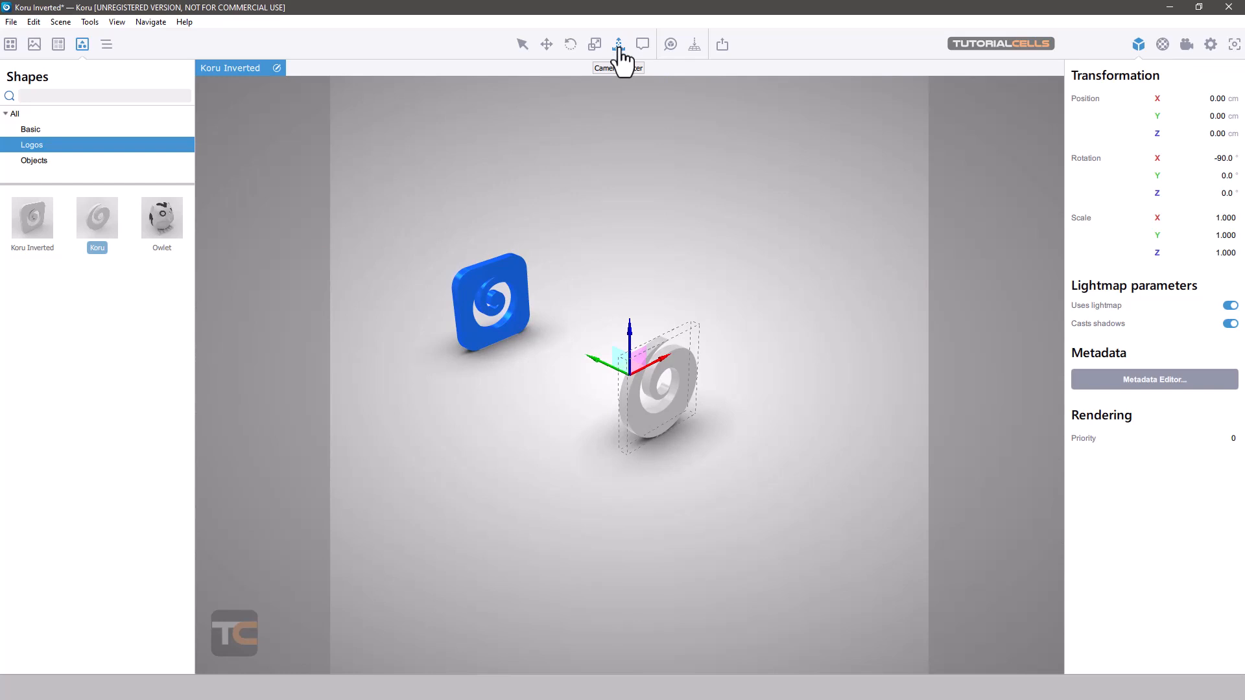
{"action": "scroll", "coordinate": [647, 380], "scroll_direction": "up", "scroll_amount": 5}
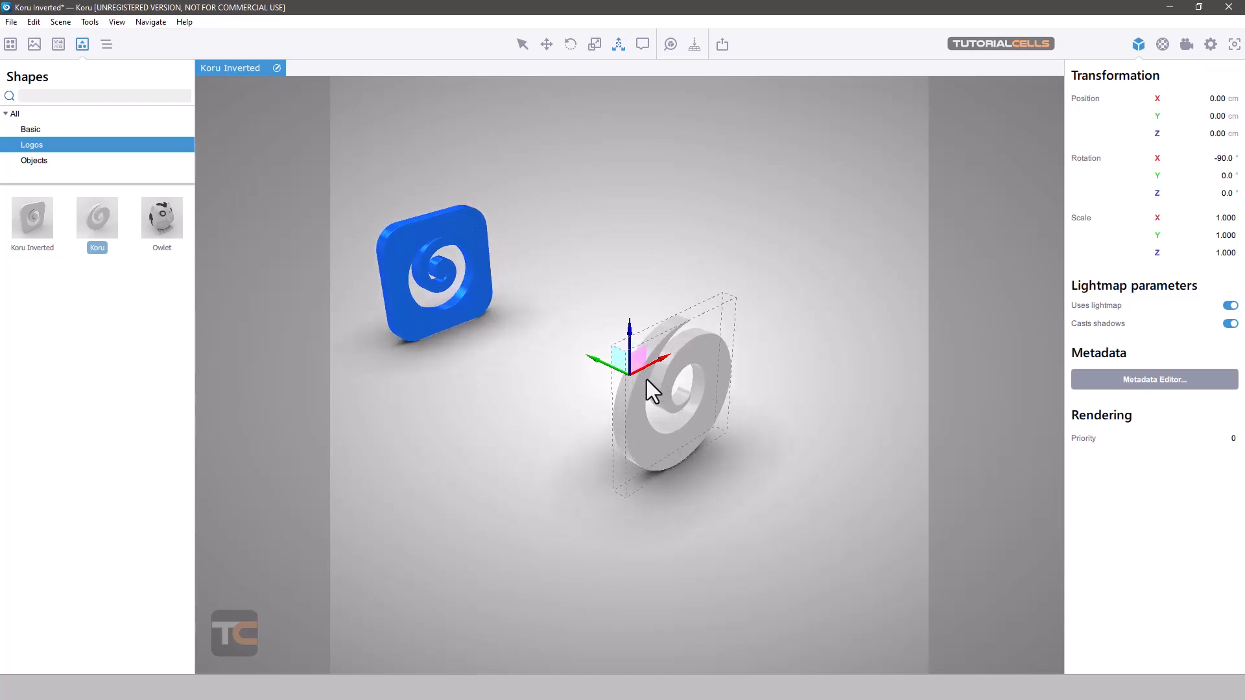
{"action": "scroll", "coordinate": [624, 393], "scroll_direction": "up", "scroll_amount": 2}
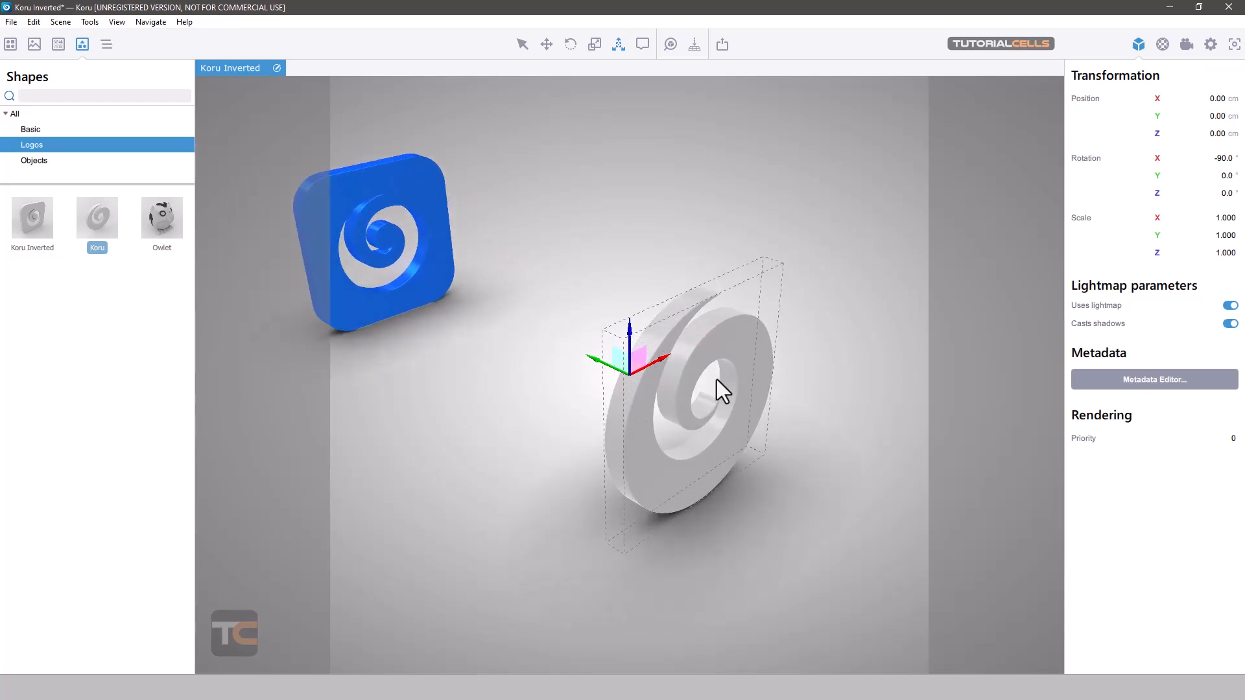
{"action": "middle_click_drag", "start_coordinate": [704, 342], "coordinate": [681, 221]}
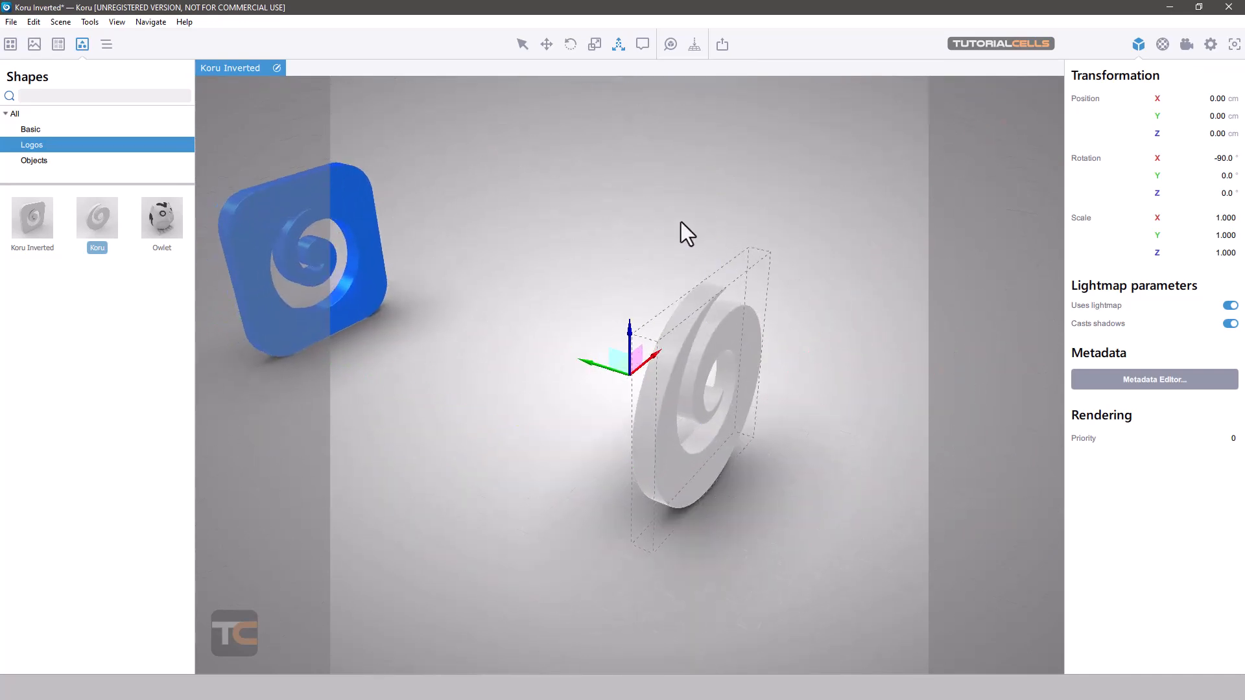
{"action": "left_click", "coordinate": [522, 46]}
{"action": "mouse_move", "coordinate": [818, 258]}
{"action": "right_mouse_down"}
{"action": "mouse_move", "coordinate": [773, 226]}
{"action": "mouse_move", "coordinate": [684, 216]}
{"action": "mouse_move", "coordinate": [776, 232]}
{"action": "mouse_move", "coordinate": [810, 254]}
{"action": "right_mouse_up"}
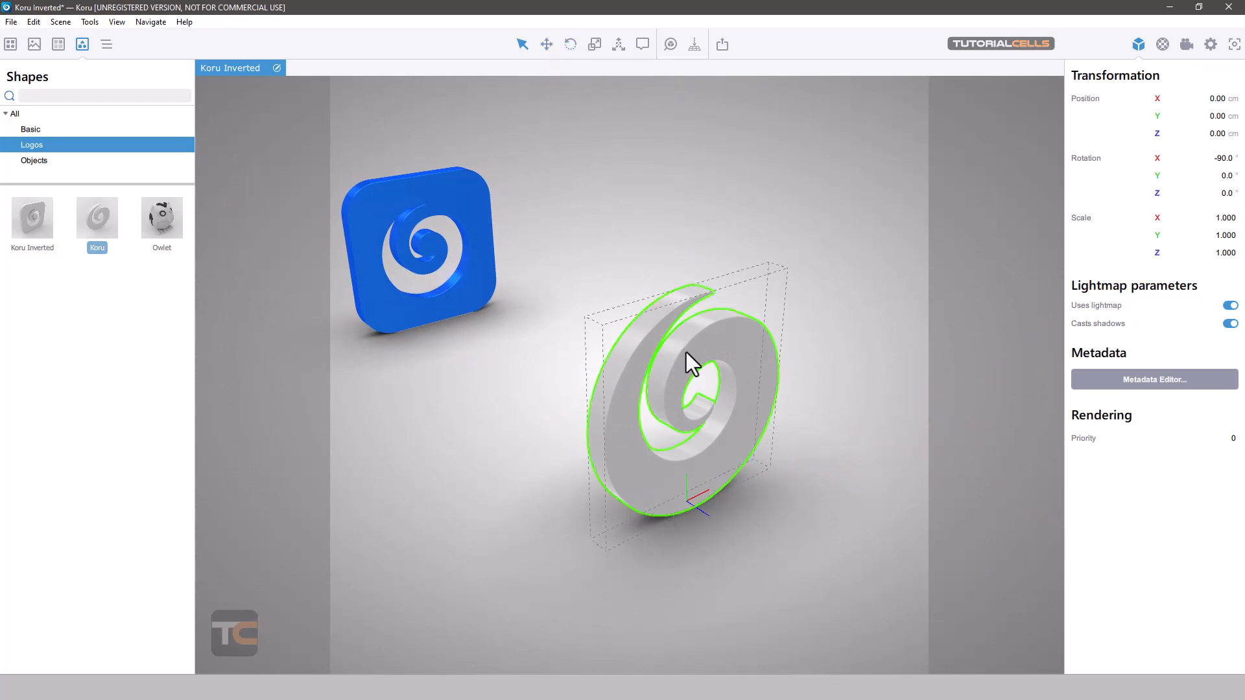
{"action": "key", "text": "Delete"}
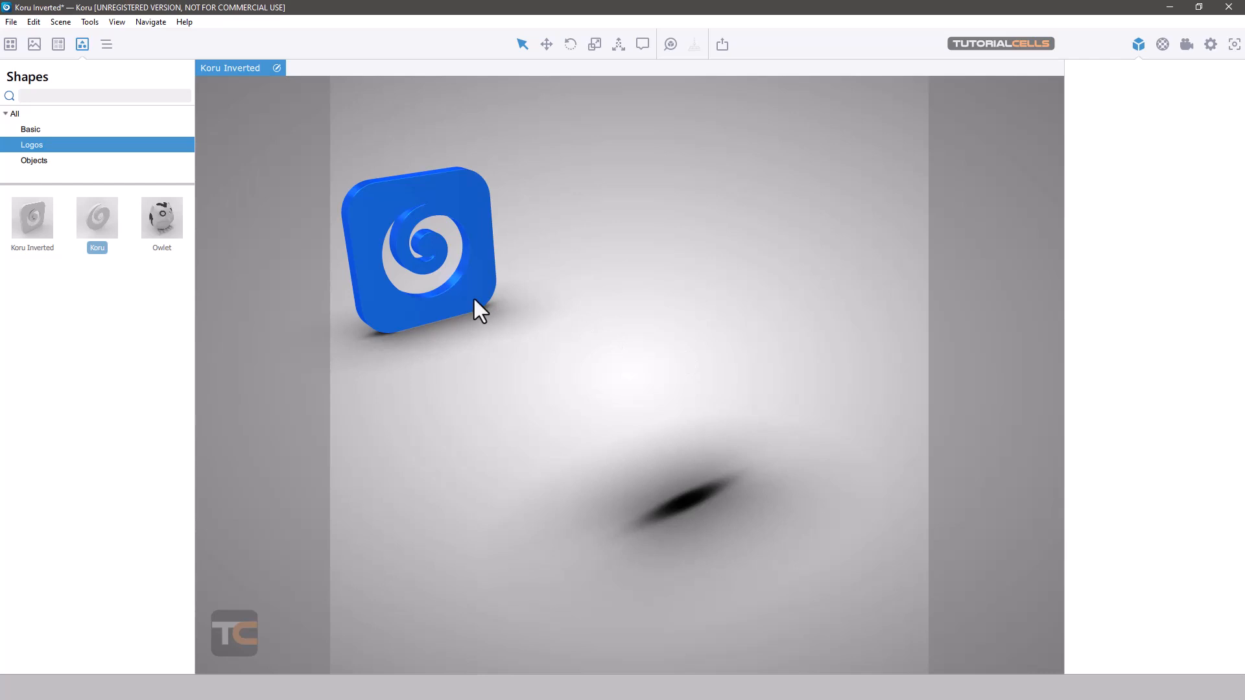
- Select the blue logo with the translation tool and set its X and Y positions to 0 cm
{"action": "left_click", "coordinate": [474, 298]}
{"action": "left_click", "coordinate": [547, 44]}
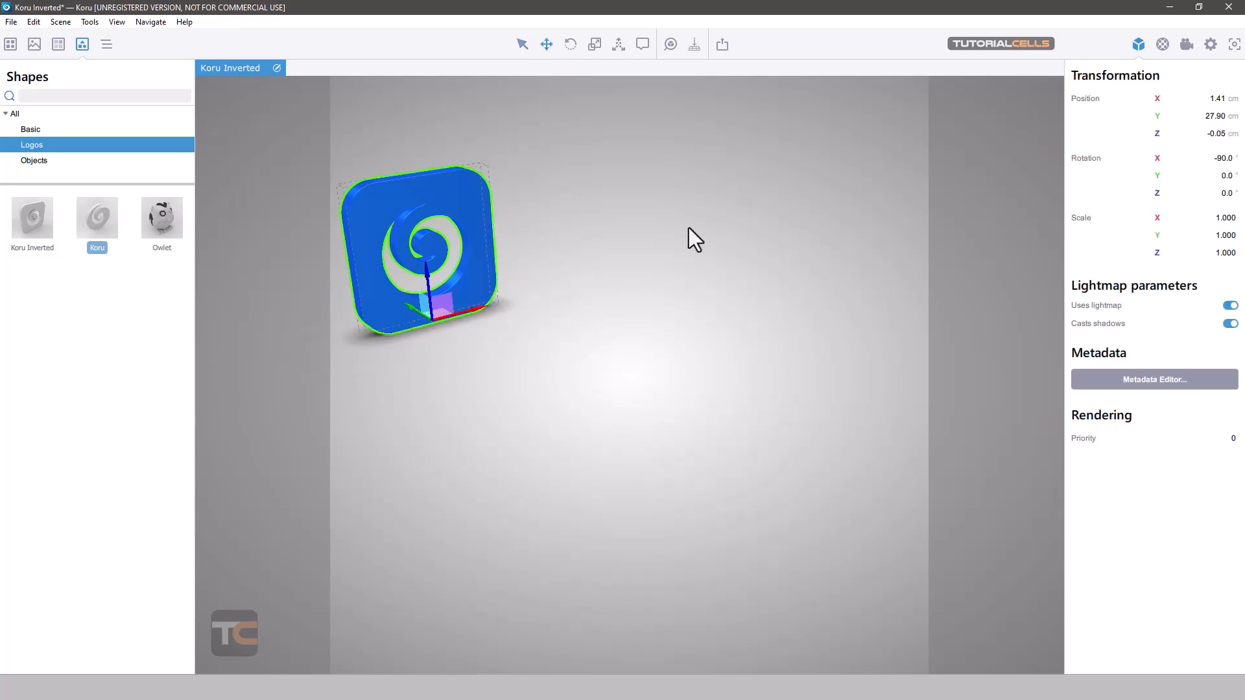
{"action": "left_click", "coordinate": [1218, 99]}
{"action": "type", "text": "0"}
{"action": "left_click", "coordinate": [1214, 117]}
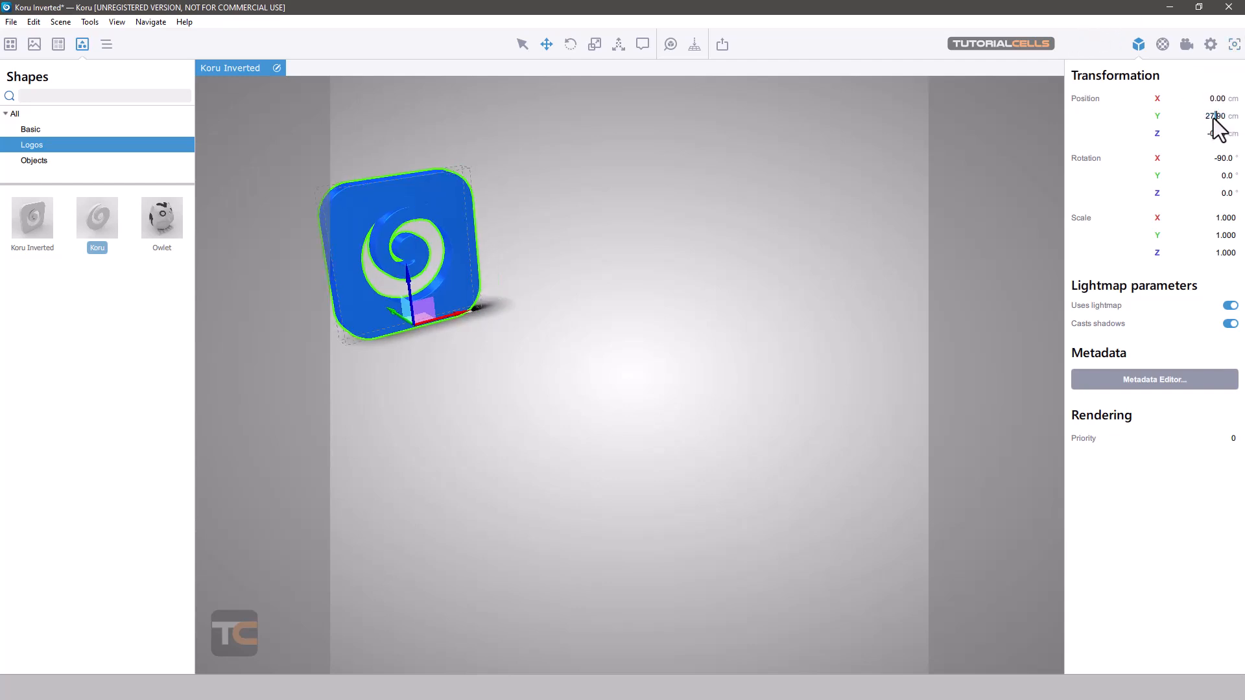
{"action": "type", "text": "0"}
{"action": "key", "text": "Return"}
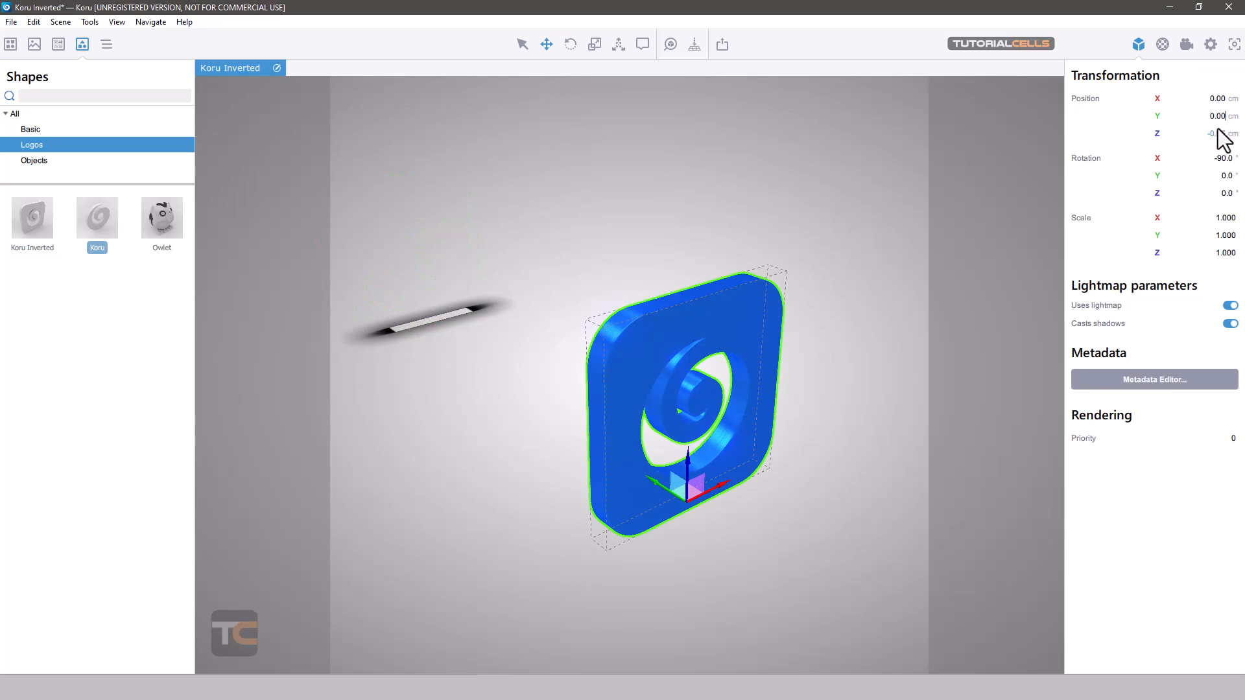
- Set the blue logo's Z position to 0 cm
{"action": "double_click", "coordinate": [1216, 135]}
{"action": "double_click", "coordinate": [1218, 134]}
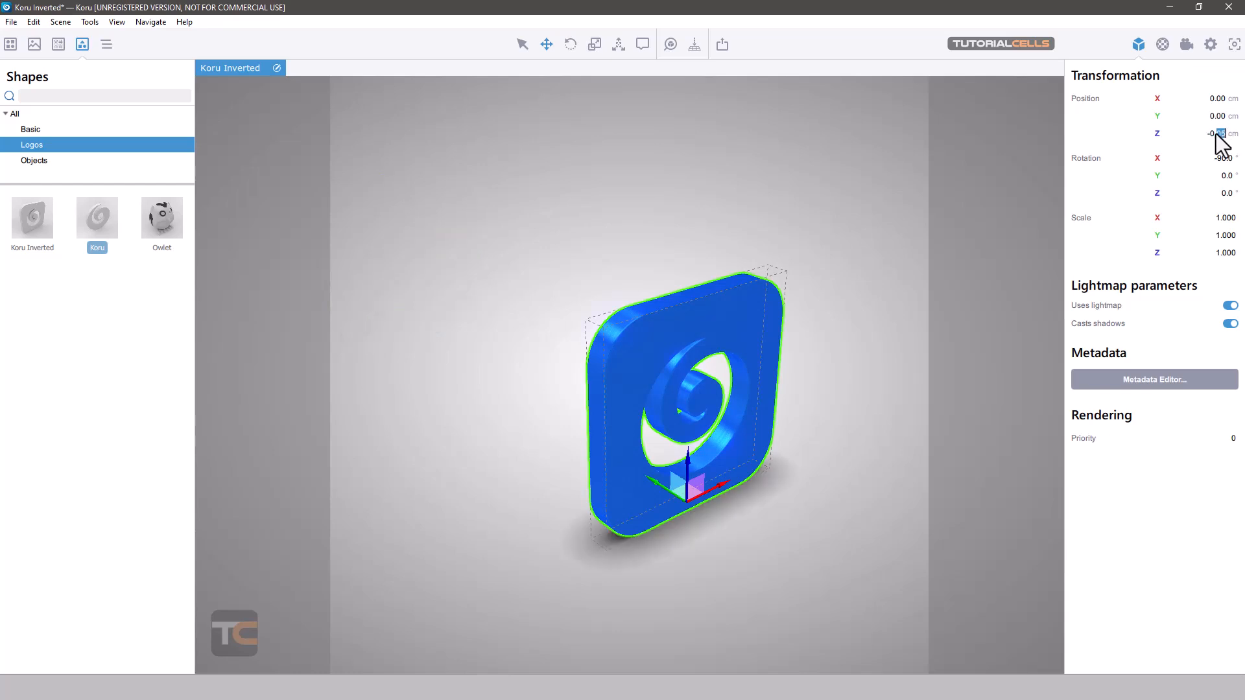
{"action": "left_click", "coordinate": [1218, 135]}
{"action": "left_click", "coordinate": [690, 297]}
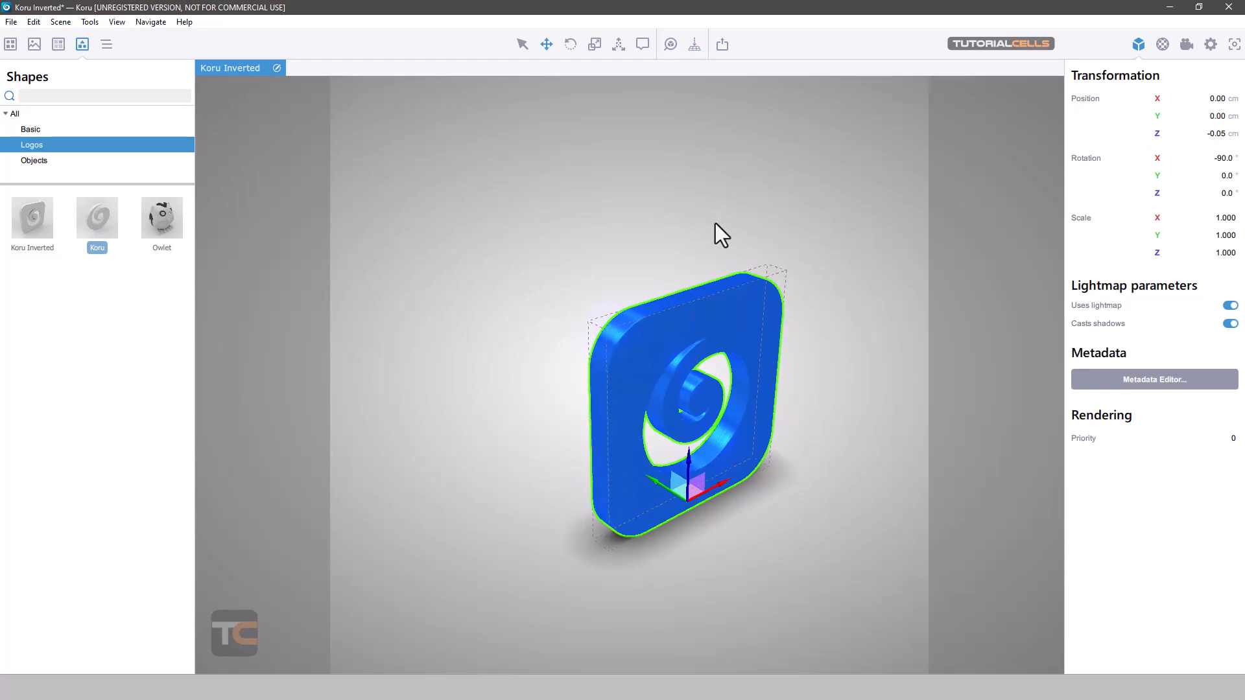
{"action": "left_click", "coordinate": [714, 231]}
{"action": "left_click", "coordinate": [698, 327]}
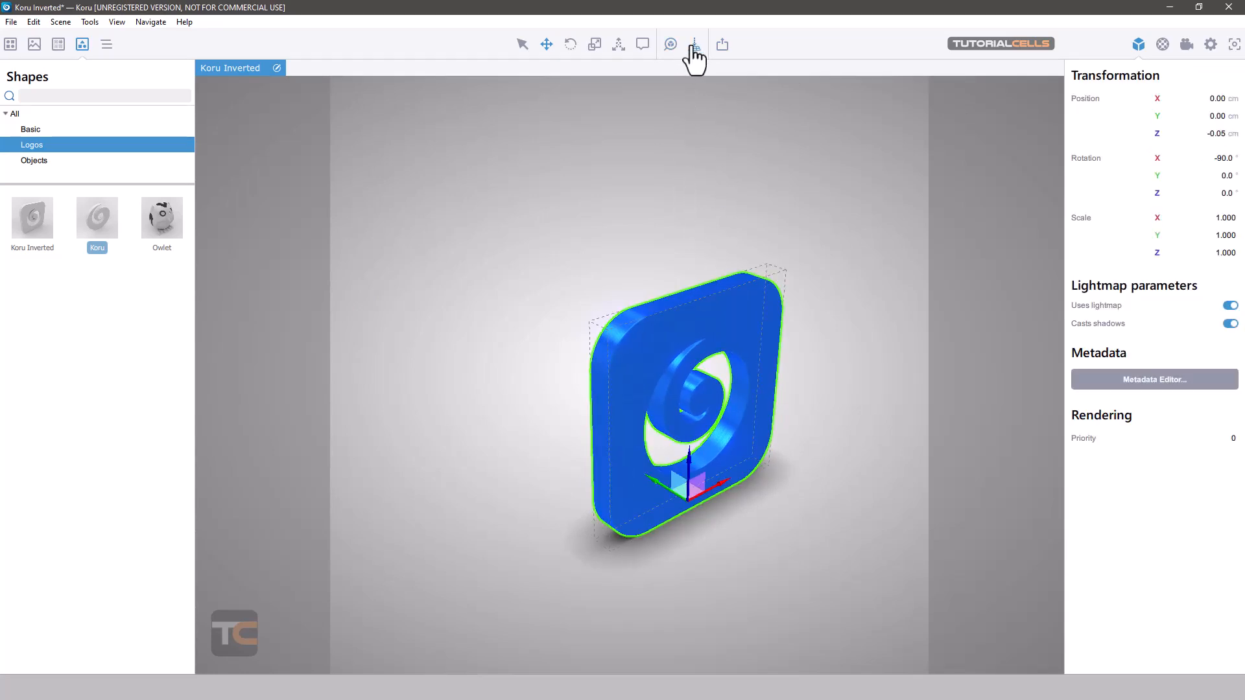
{"action": "left_click", "coordinate": [1214, 139]}
{"action": "type", "text": "0"}
{"action": "key", "text": "Return"}
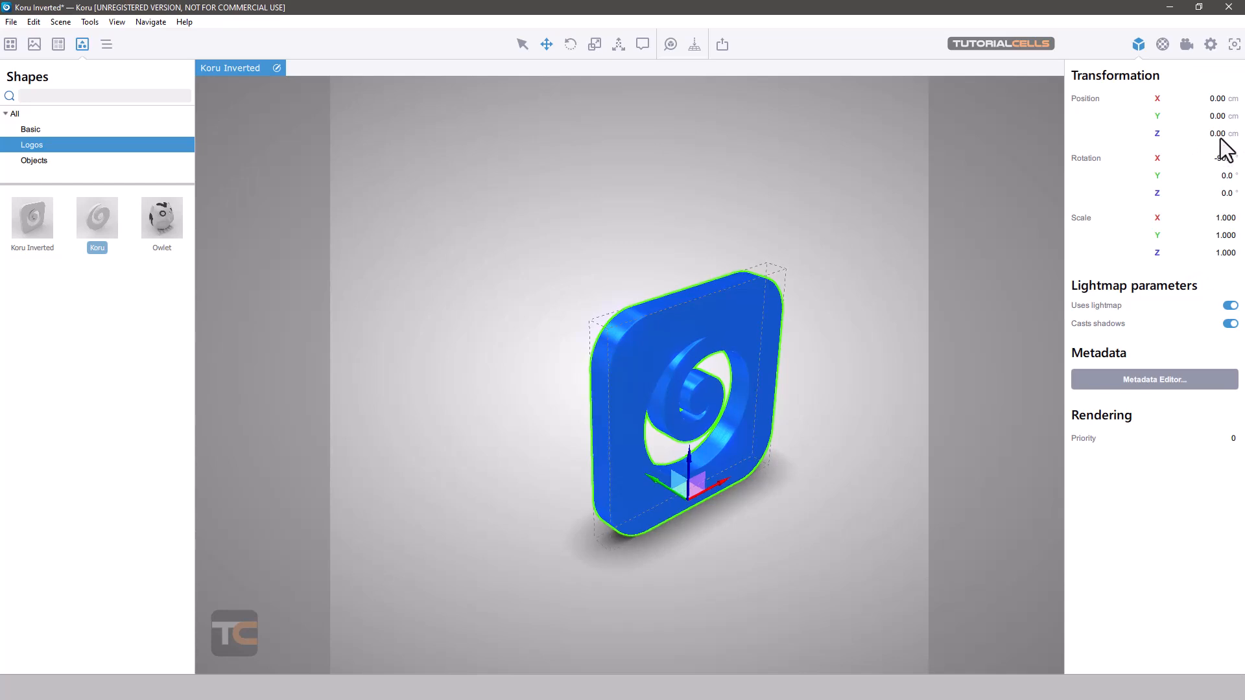
- Rotate the blue logo 45° around the Z axis and undo the rotation
{"action": "left_click_drag", "start_coordinate": [821, 232], "coordinate": [547, 267]}
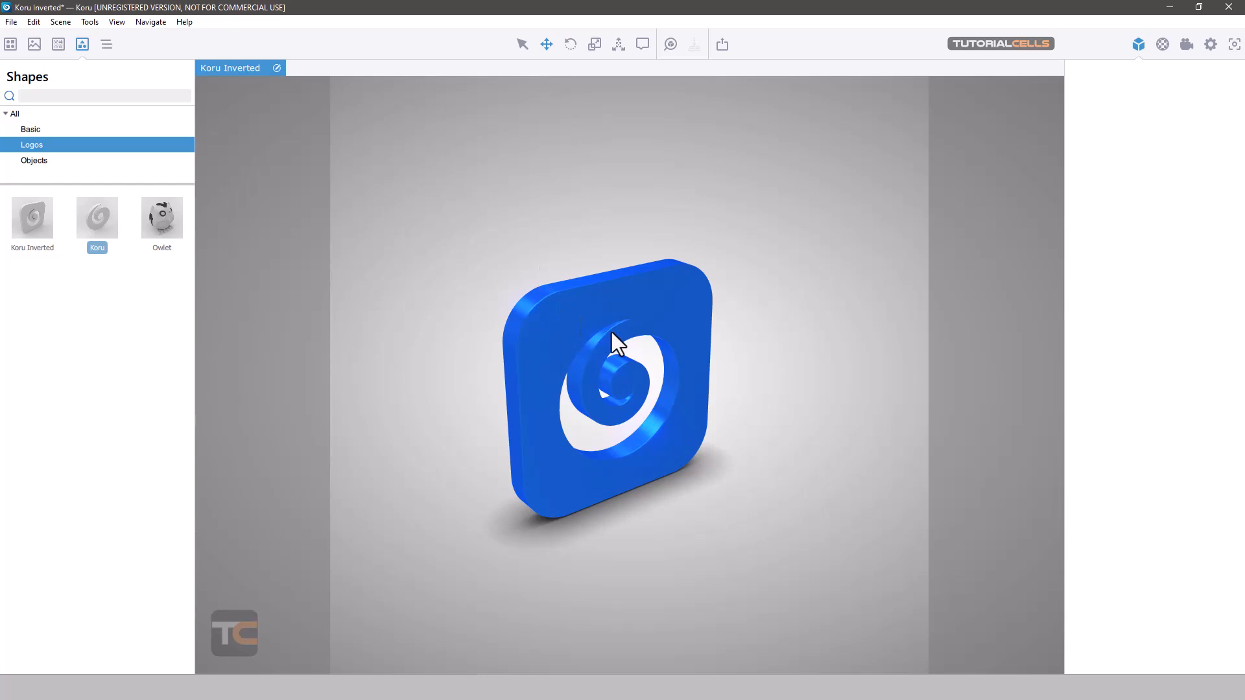
{"action": "scroll", "coordinate": [610, 319], "scroll_direction": "up", "scroll_amount": 1}
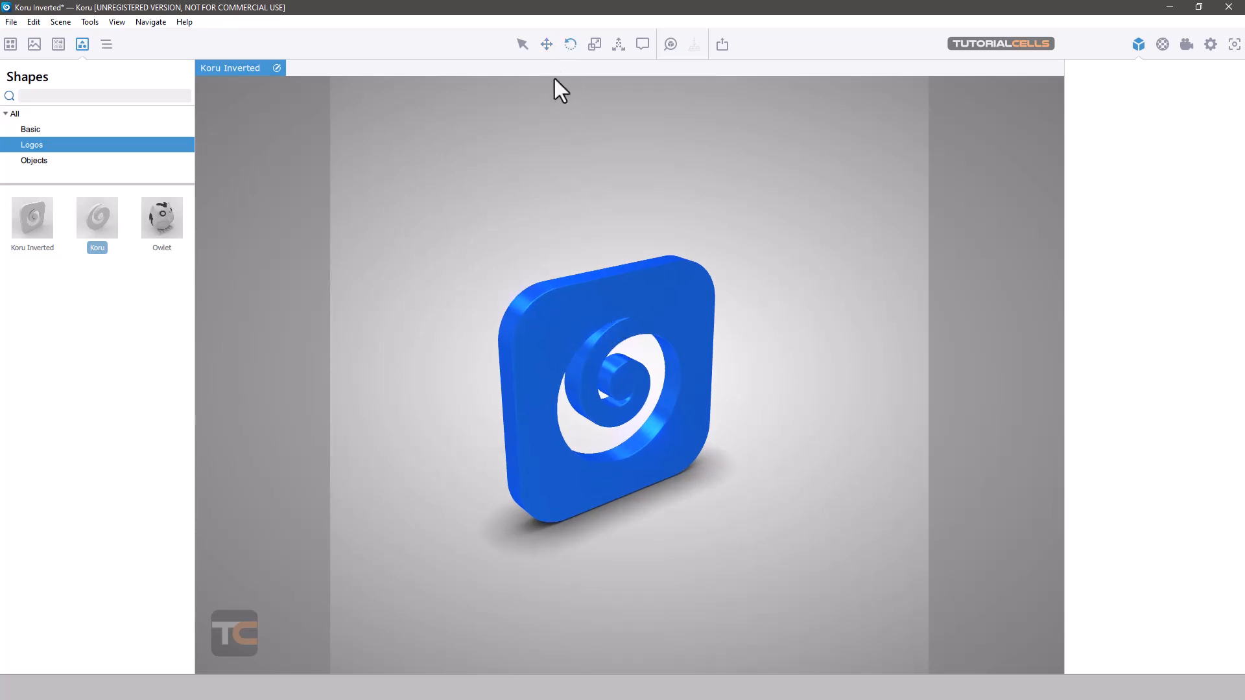
{"action": "left_click", "coordinate": [550, 332]}
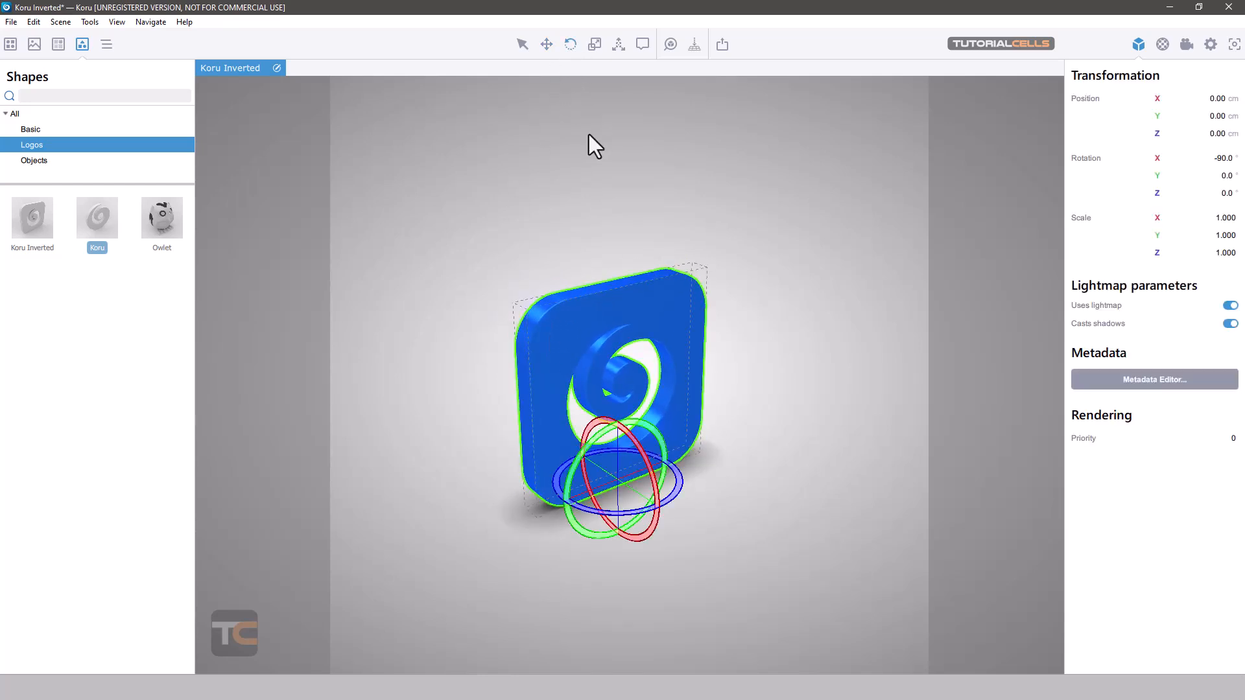
{"action": "left_click_drag", "start_coordinate": [514, 185], "coordinate": [534, 197]}
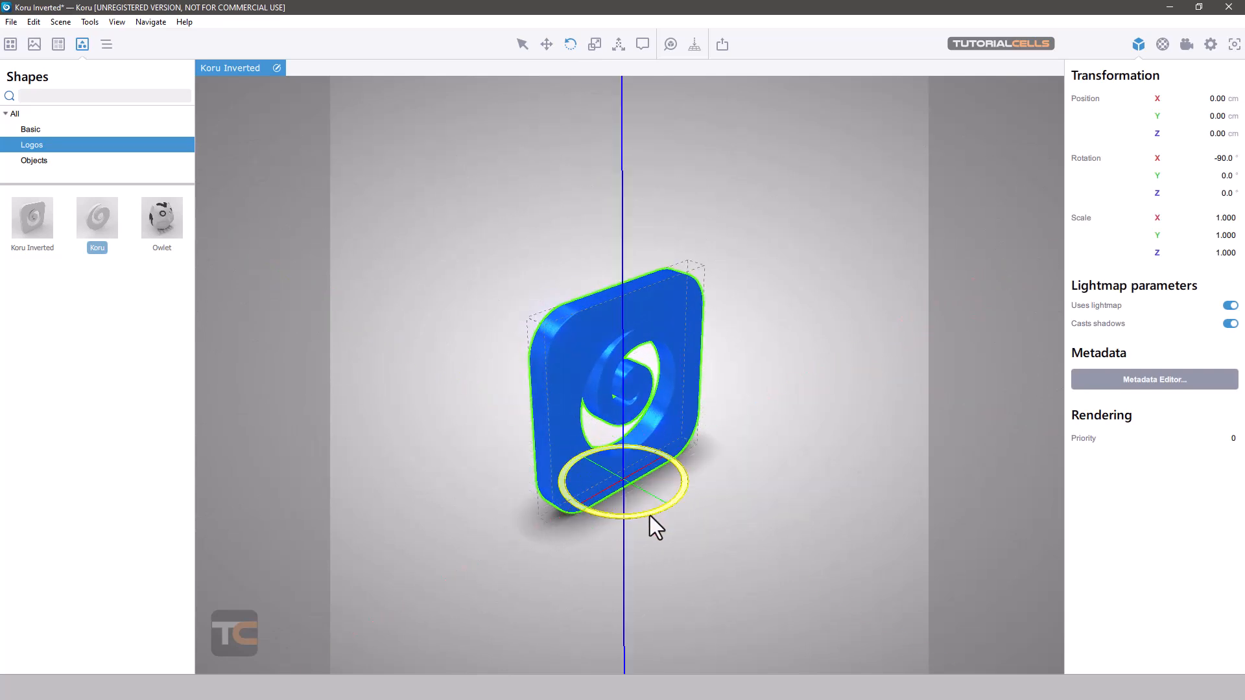
{"action": "left_click_drag", "start_coordinate": [650, 516], "coordinate": [689, 498]}
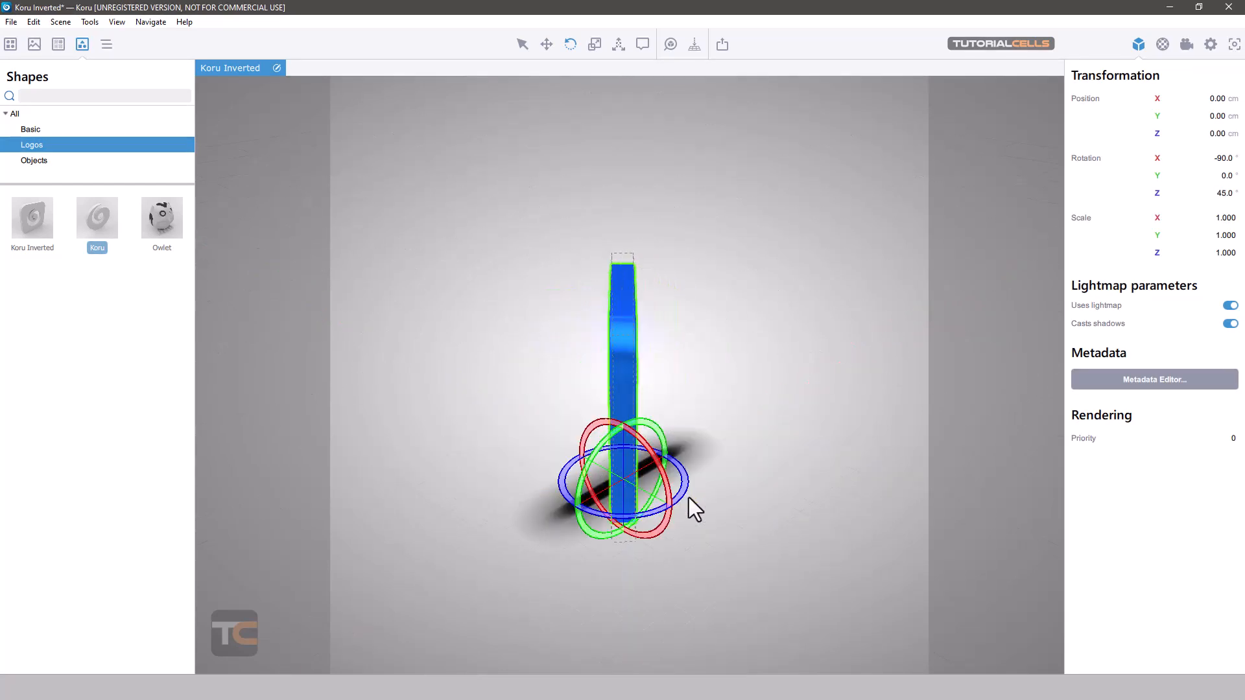
{"action": "key", "text": "ctrl+z"}
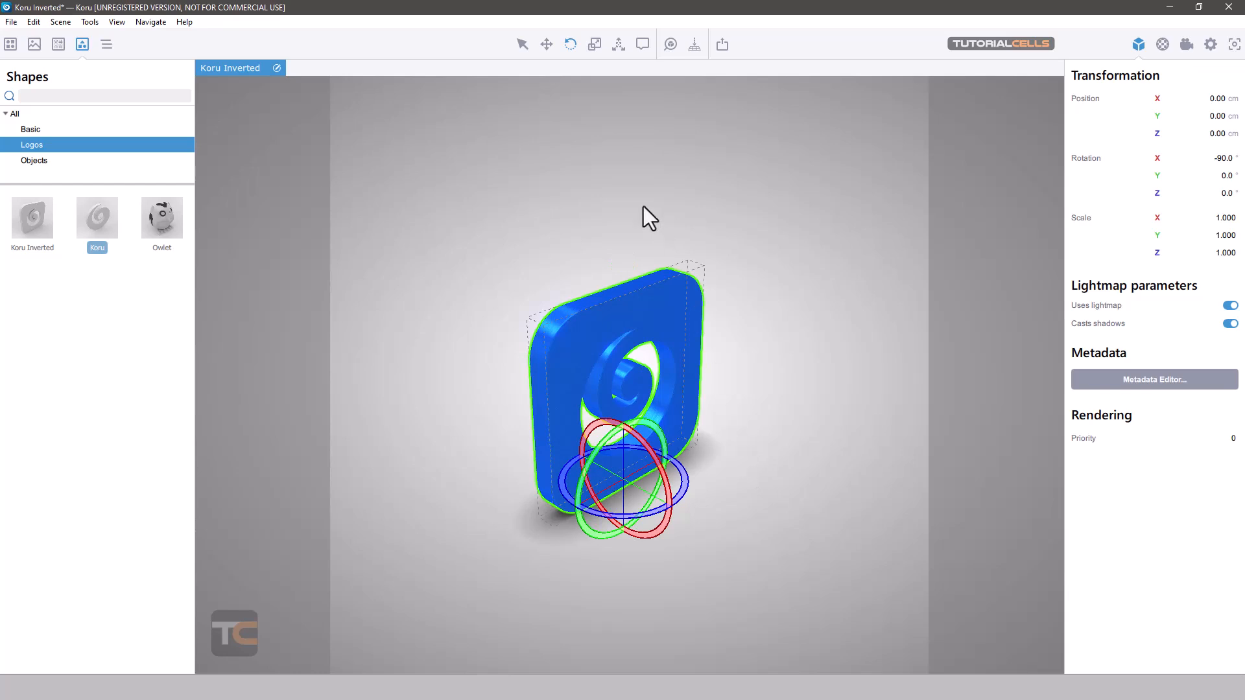
- Scale the blue logo to about 1.186 on X and 1.1 on Y and Z, undoing the trial stretches along Y and Z
{"action": "left_click", "coordinate": [594, 44]}
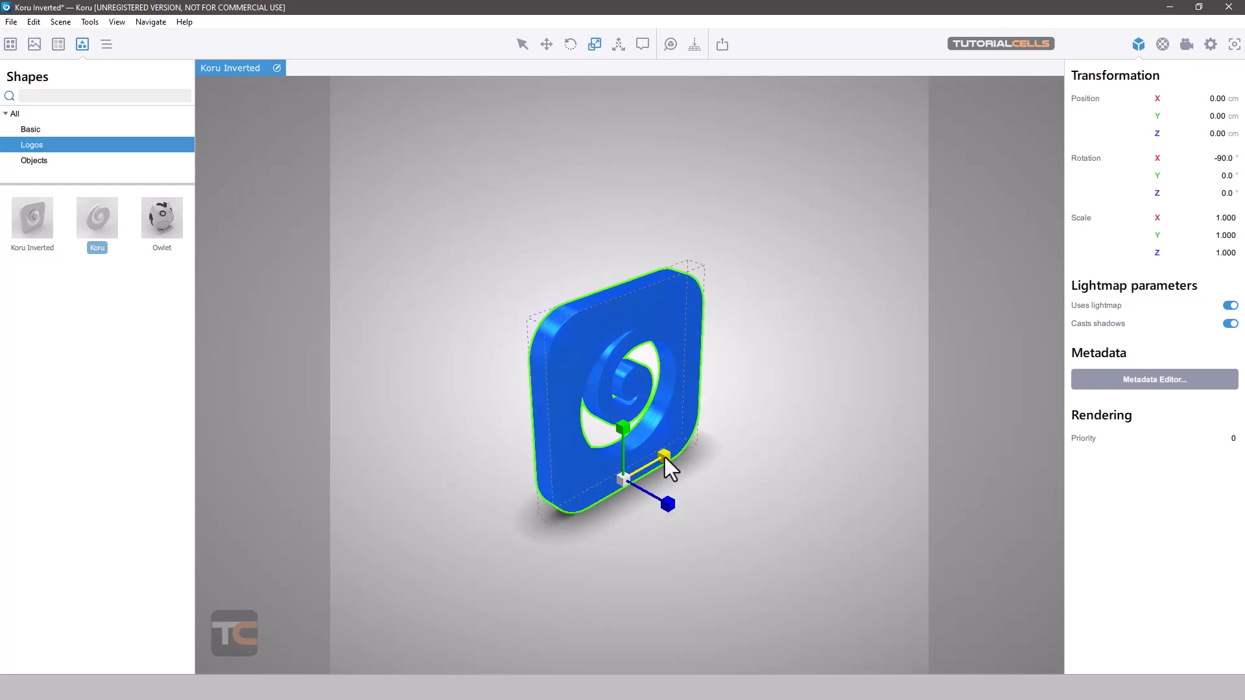
{"action": "left_click_drag", "start_coordinate": [665, 458], "coordinate": [625, 405]}
{"action": "left_click_drag", "start_coordinate": [664, 501], "coordinate": [681, 519]}
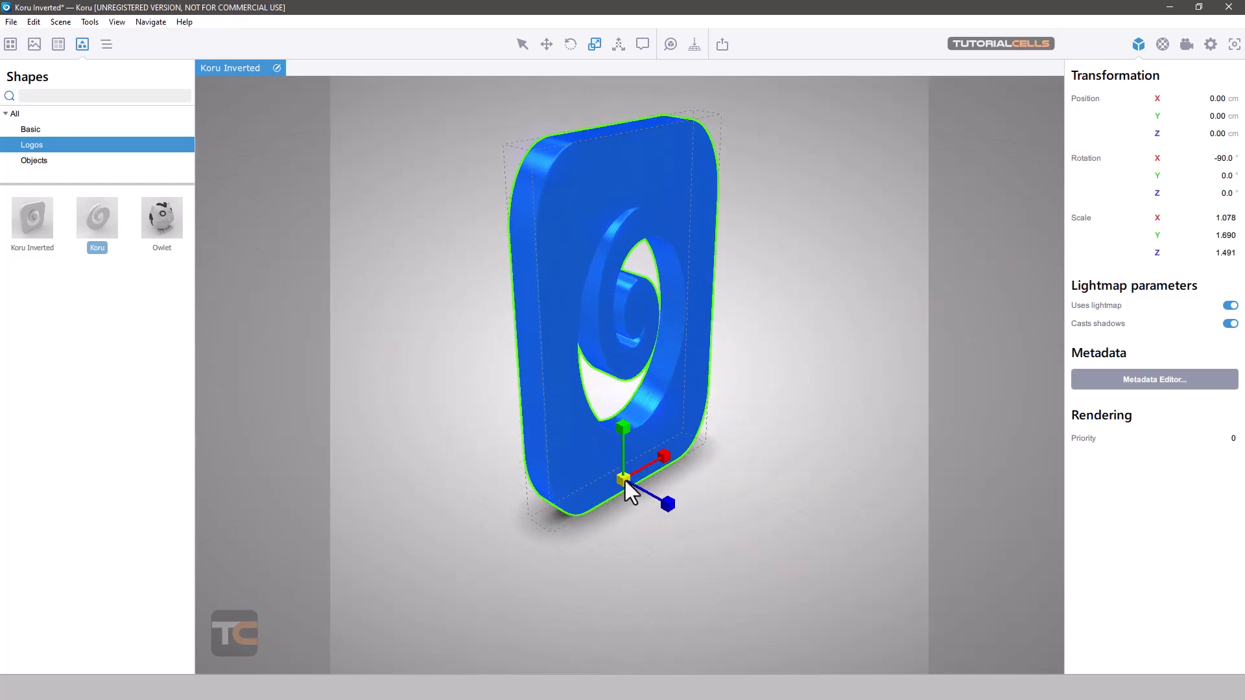
{"action": "key", "text": "ctrl+z"}
{"action": "key", "text": "ctrl+z"}
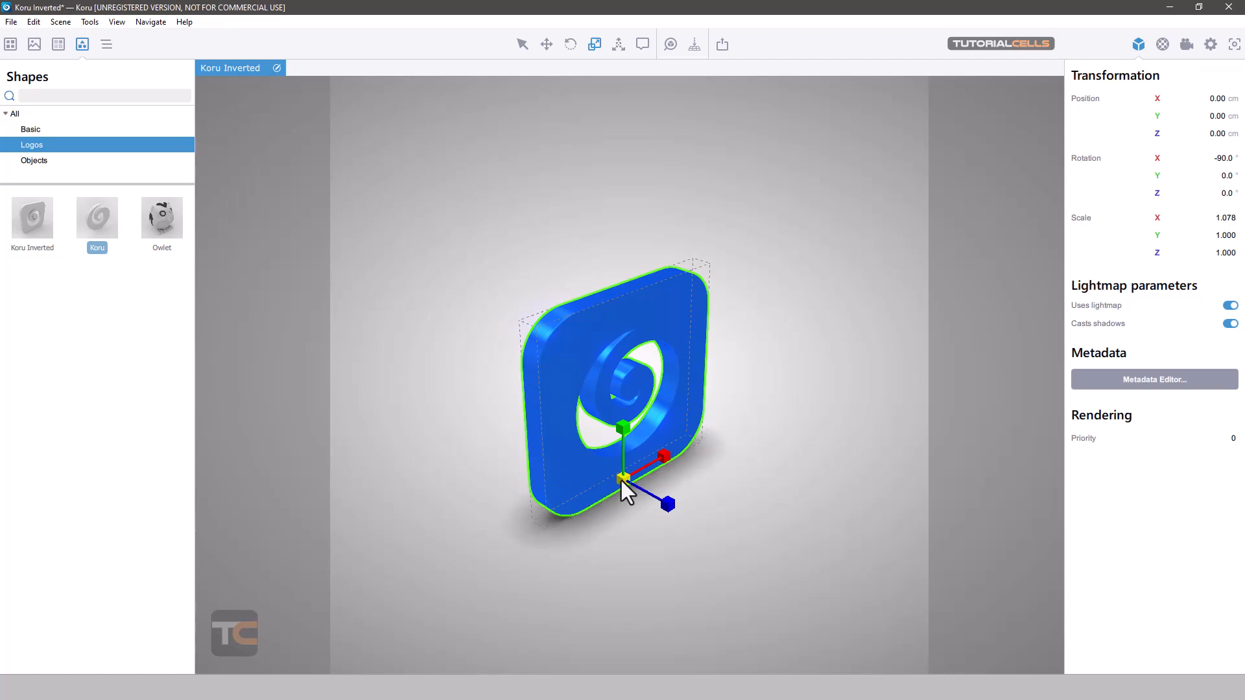
{"action": "mouse_move", "coordinate": [621, 480]}
{"action": "left_mouse_down"}
{"action": "mouse_move", "coordinate": [680, 427]}
{"action": "mouse_move", "coordinate": [637, 482]}
{"action": "mouse_move", "coordinate": [603, 496]}
{"action": "mouse_move", "coordinate": [708, 415]}
{"action": "mouse_move", "coordinate": [637, 458]}
{"action": "mouse_move", "coordinate": [692, 410]}
{"action": "mouse_move", "coordinate": [610, 490]}
{"action": "mouse_move", "coordinate": [670, 434]}
{"action": "mouse_move", "coordinate": [624, 480]}
{"action": "left_mouse_up"}
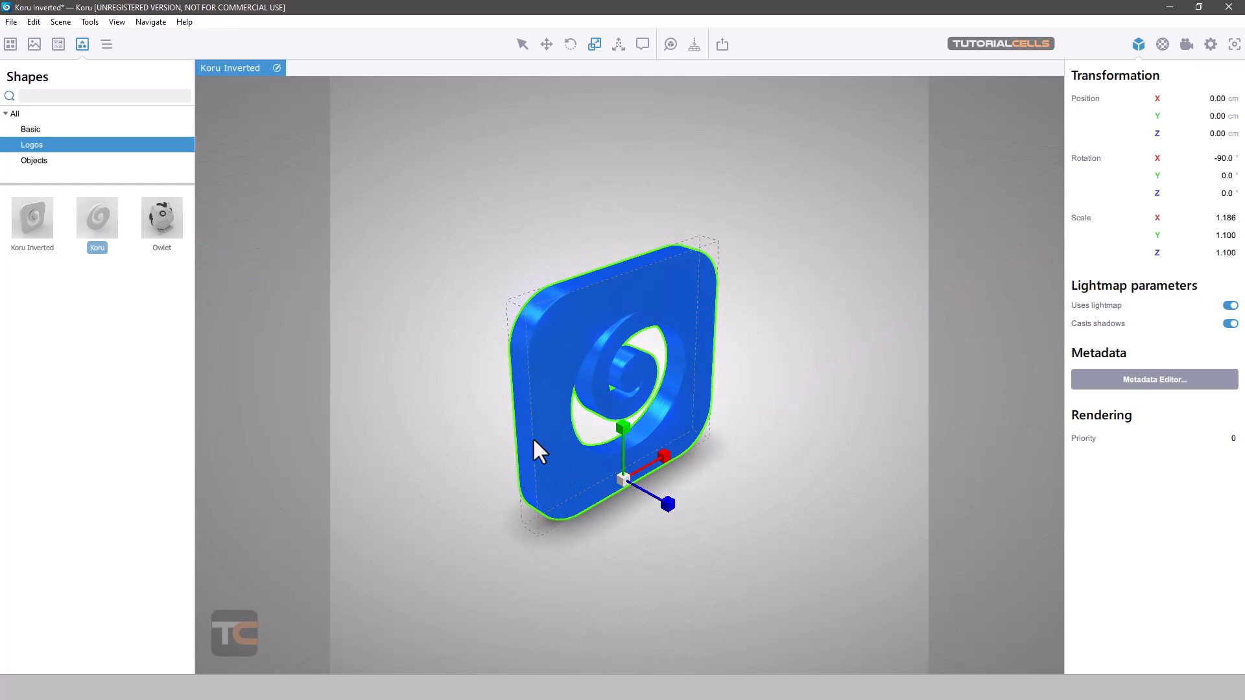
- Fit the view to just the selected blue logo with about 24.6% padding, keeping the aspect
{"action": "left_click_drag", "start_coordinate": [598, 226], "coordinate": [690, 206]}
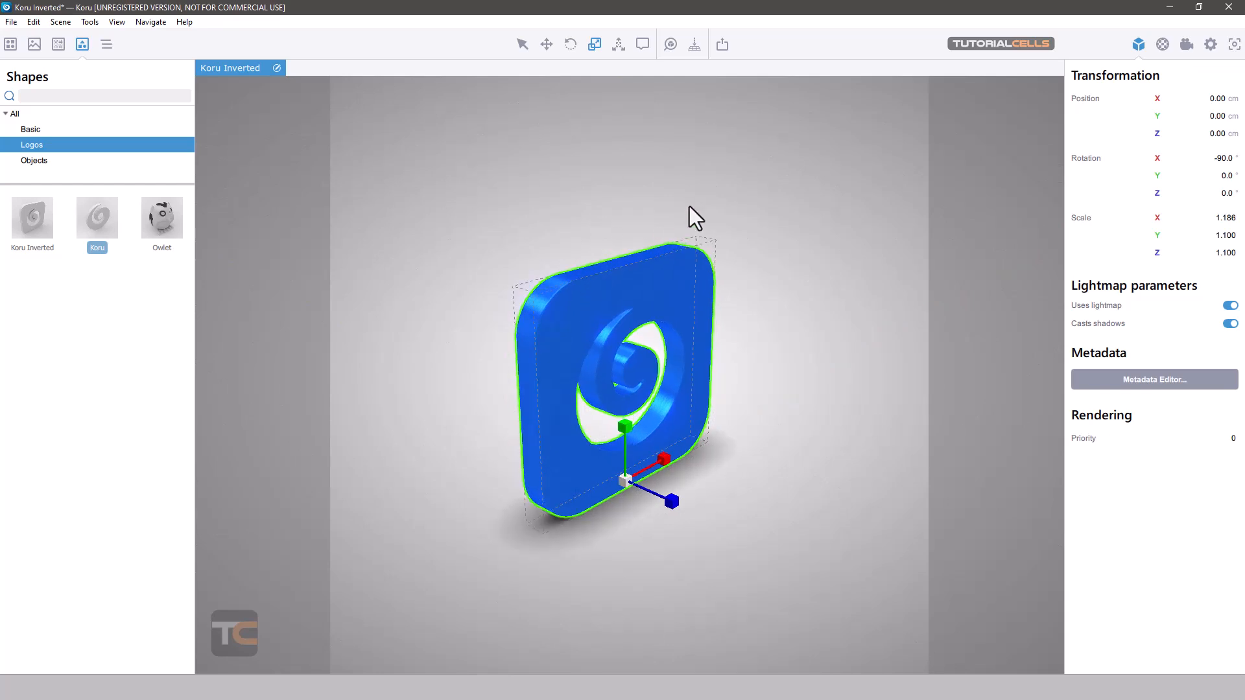
{"action": "scroll", "coordinate": [649, 303], "scroll_direction": "down", "scroll_amount": 8}
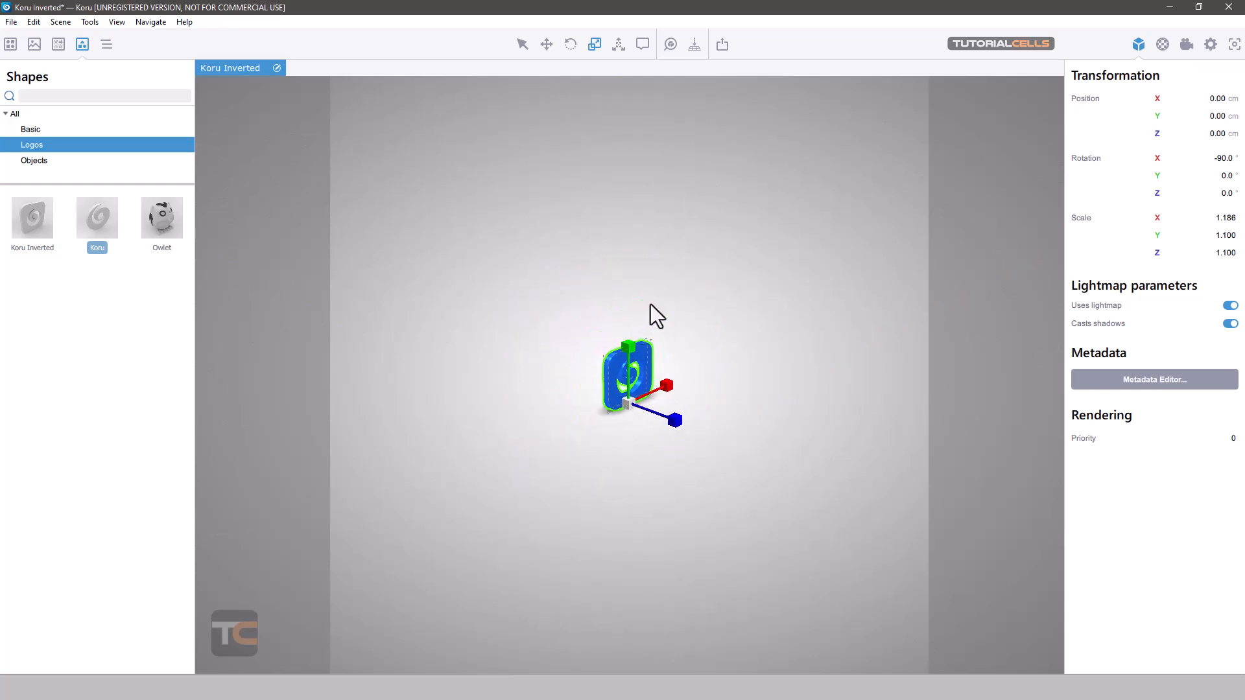
{"action": "left_click", "coordinate": [652, 285]}
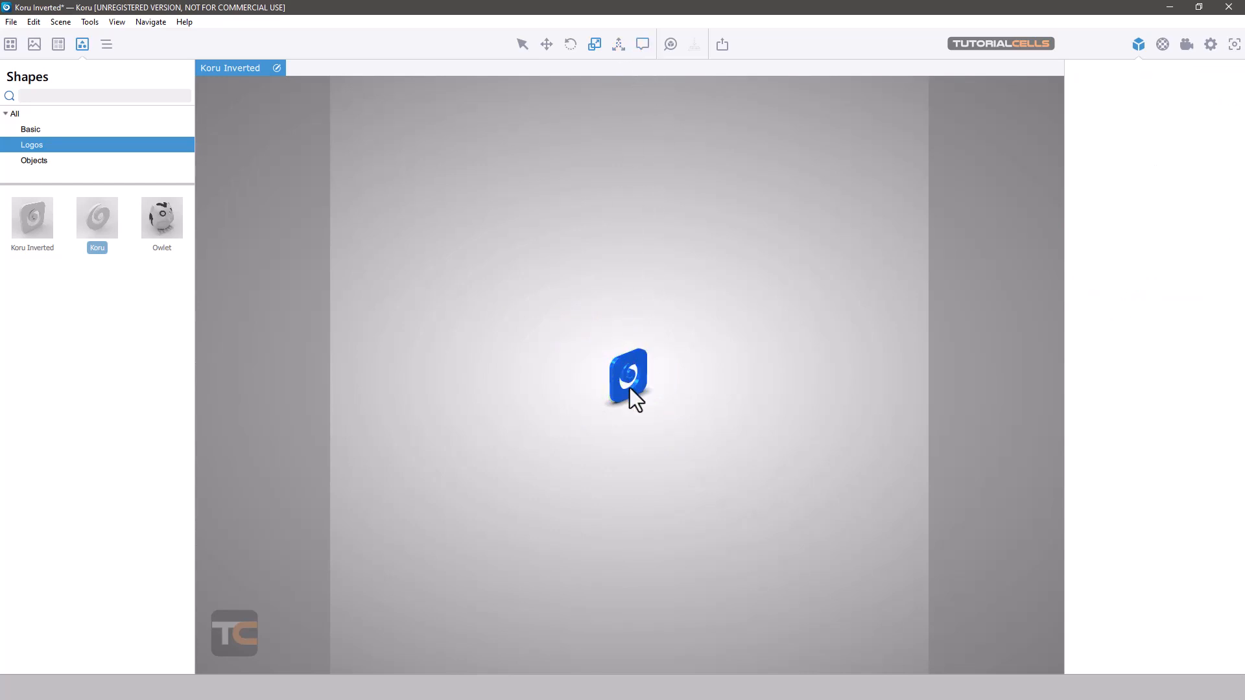
{"action": "left_click", "coordinate": [629, 358]}
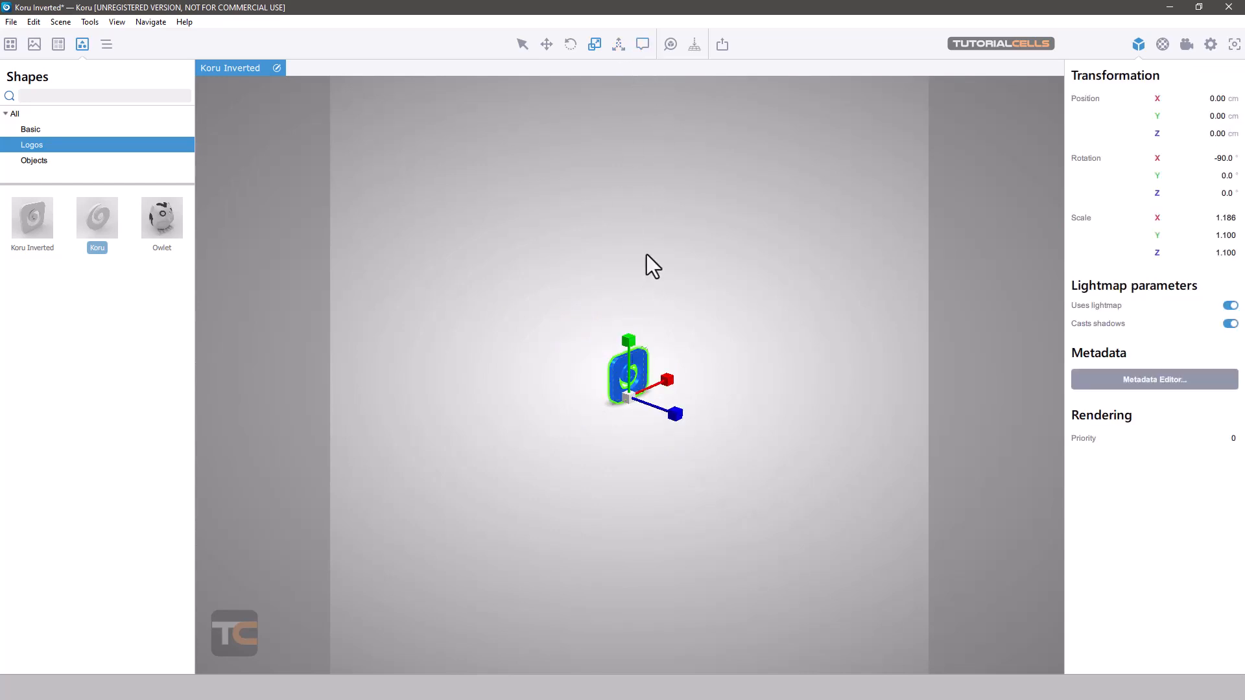
{"action": "left_click", "coordinate": [671, 45]}
{"action": "left_click_drag", "start_coordinate": [596, 274], "coordinate": [795, 310]}
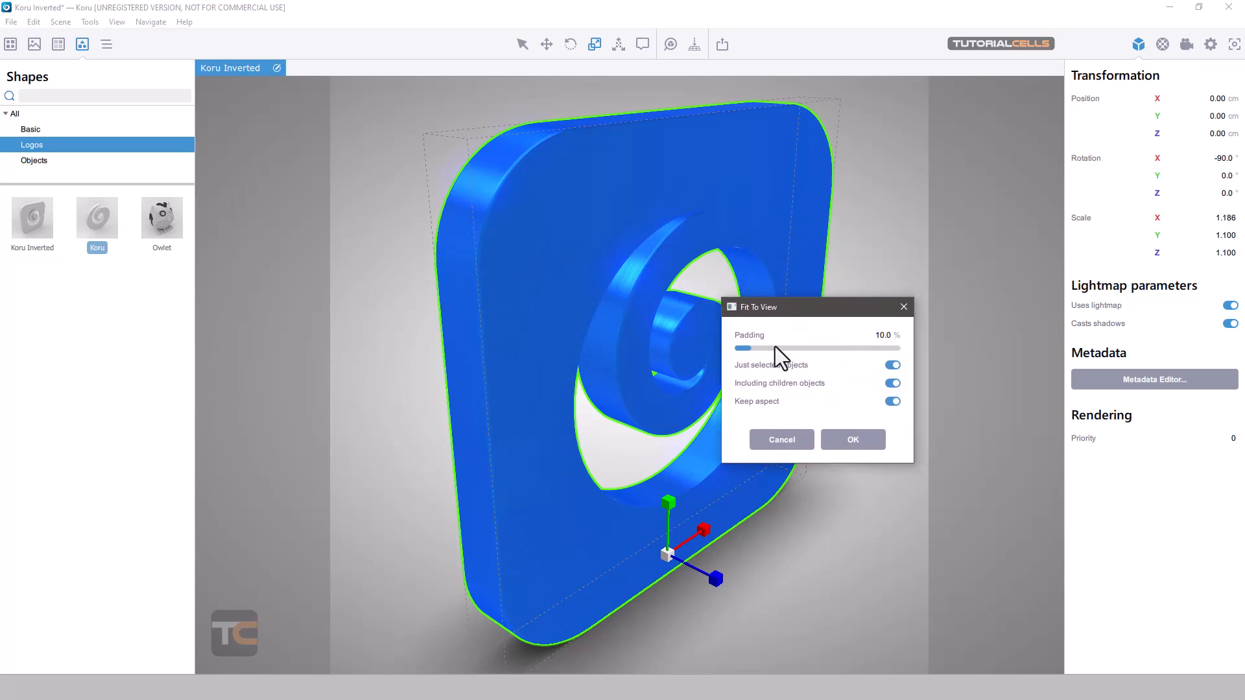
{"action": "left_click_drag", "start_coordinate": [749, 349], "coordinate": [777, 356]}
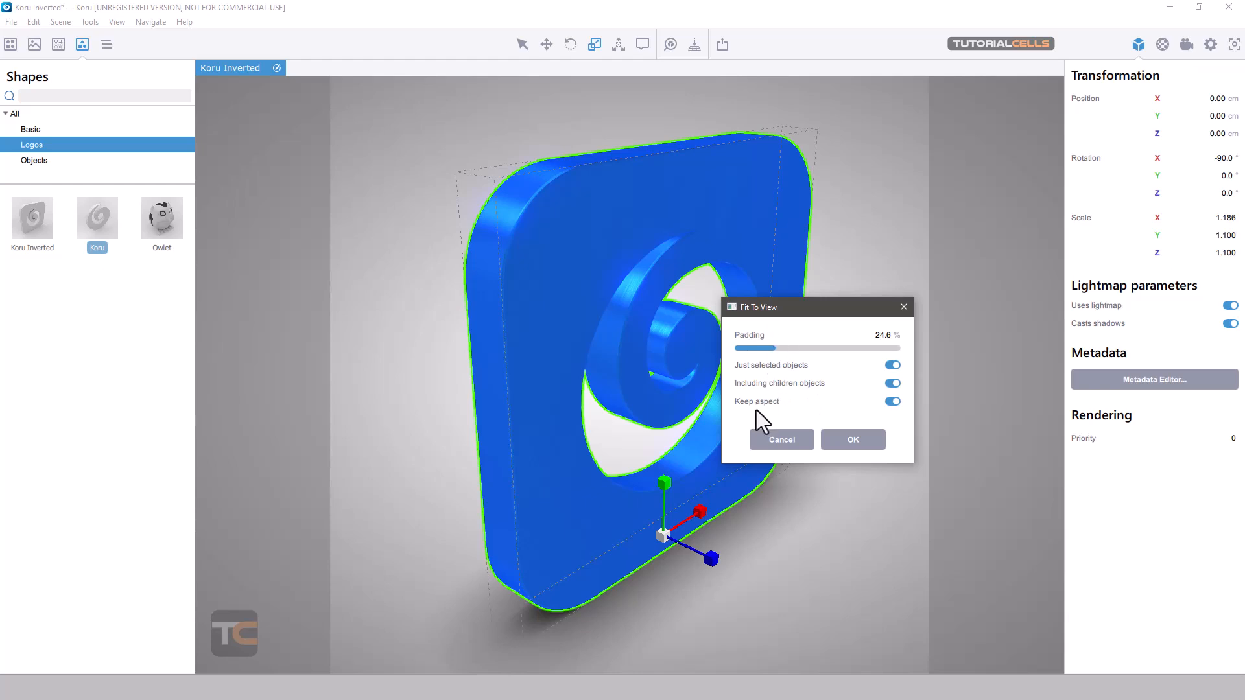
{"action": "left_click", "coordinate": [854, 445]}
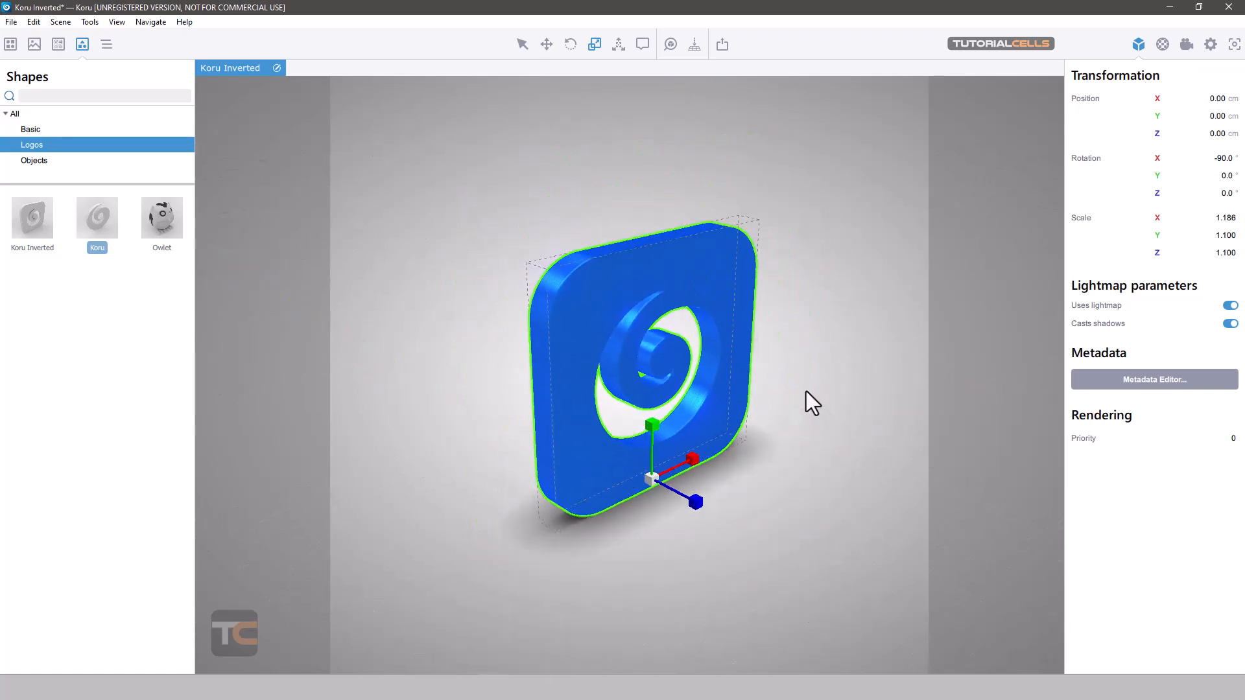
- Add two Koru logos to the scene, moving one to about 43.17 cm on Y and the other to about 45.27 cm on X
{"action": "left_click", "coordinate": [519, 292]}
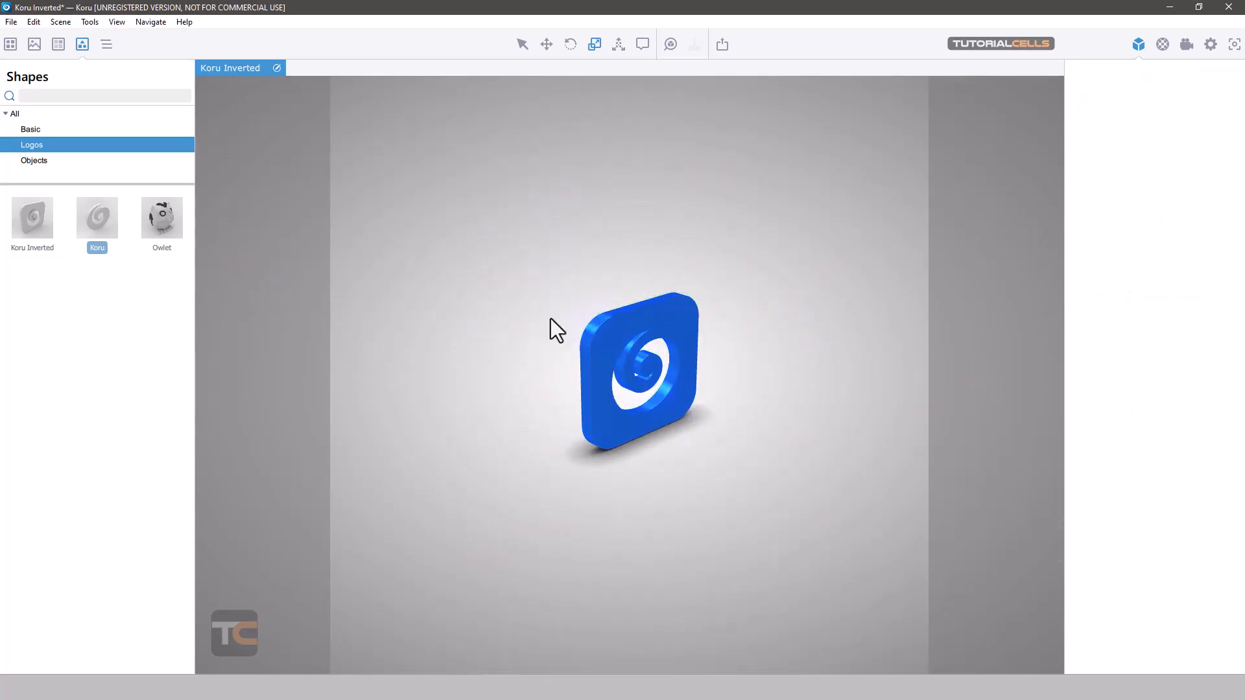
{"action": "left_click_drag", "start_coordinate": [164, 222], "coordinate": [402, 305]}
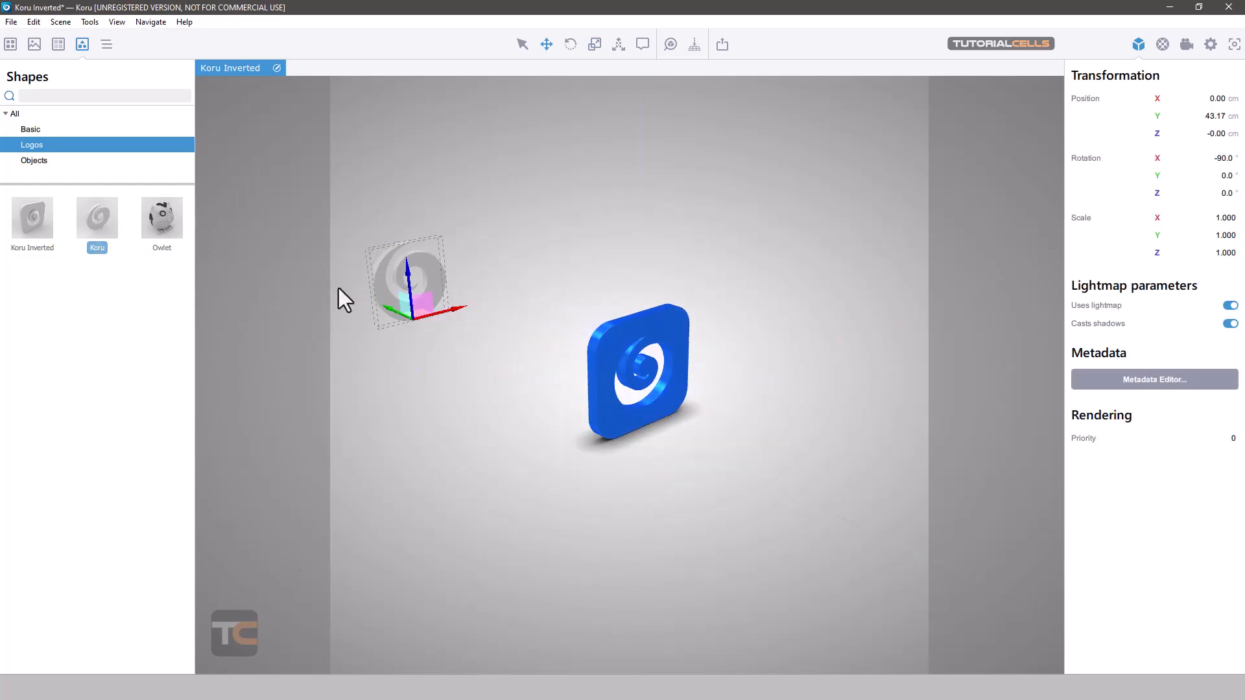
{"action": "left_click_drag", "start_coordinate": [111, 219], "coordinate": [513, 411]}
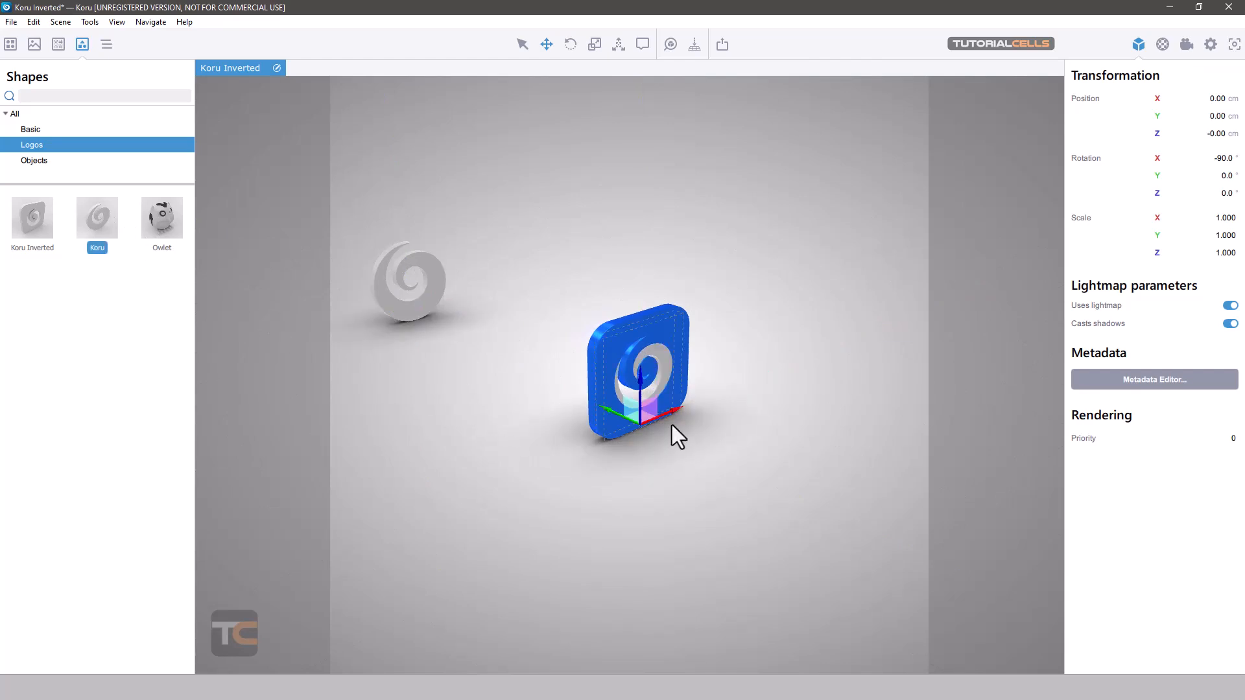
{"action": "left_click_drag", "start_coordinate": [671, 426], "coordinate": [866, 323]}
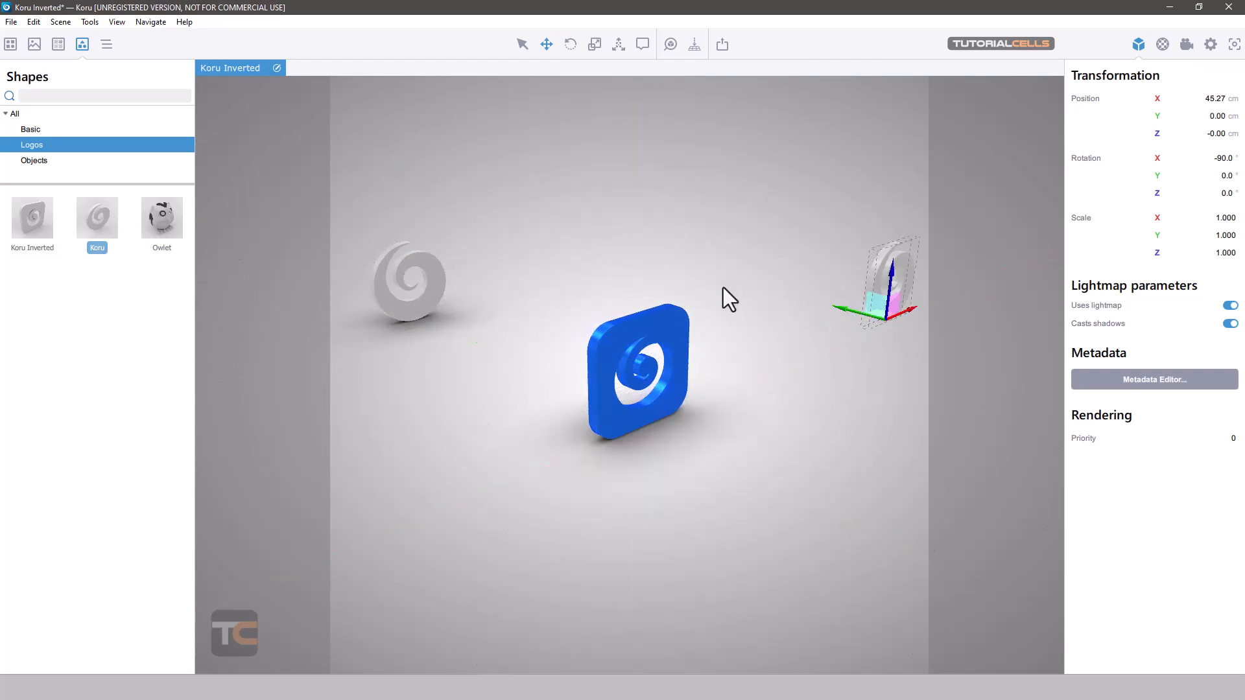
- Clear the selection and fit all three logos to the view with 10% padding
{"action": "scroll", "coordinate": [699, 301], "scroll_direction": "up", "scroll_amount": 5}
{"action": "left_click", "coordinate": [691, 218]}
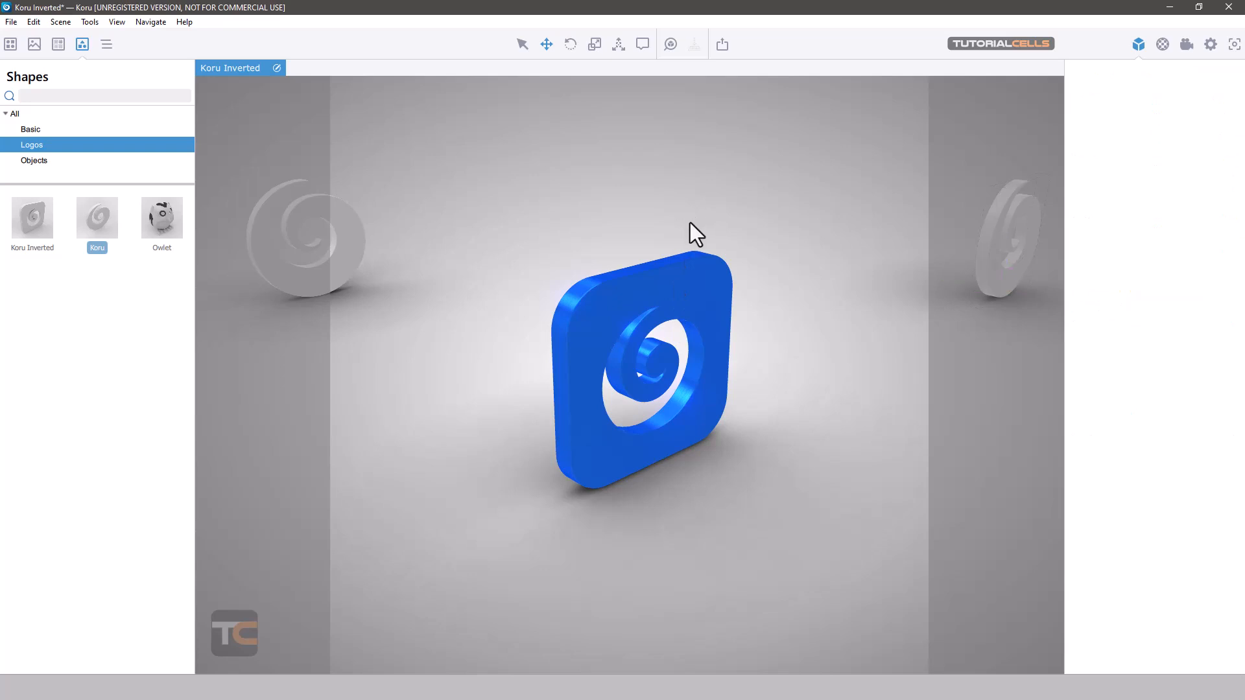
{"action": "left_click", "coordinate": [667, 59]}
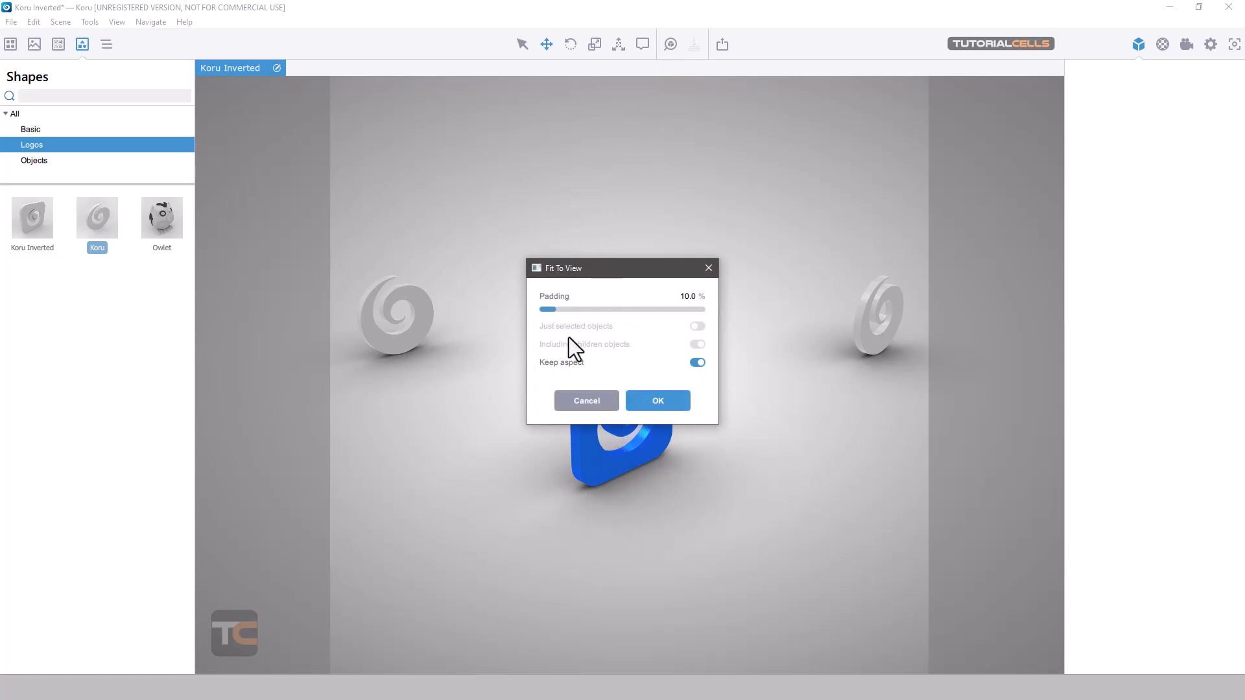
{"action": "left_click", "coordinate": [659, 401]}
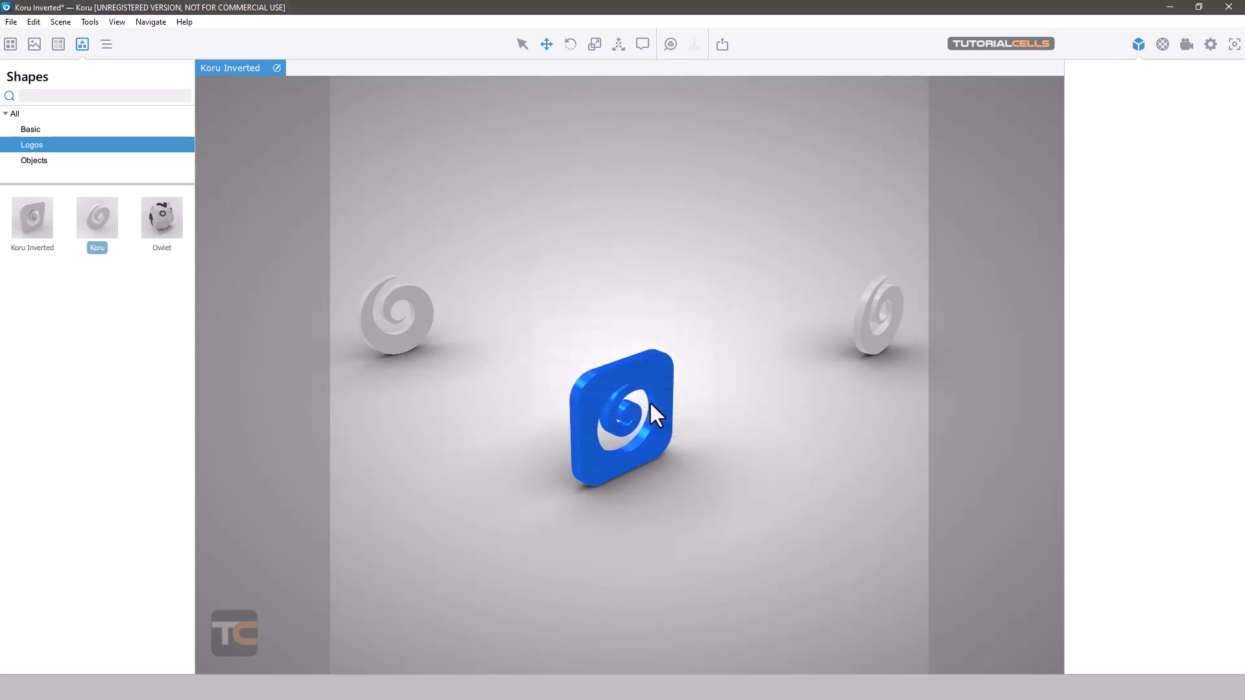
- Fit the view to only the gray Koru logo that was moved along Y, using 10% padding
{"action": "left_click", "coordinate": [420, 340]}
{"action": "left_click", "coordinate": [671, 44]}
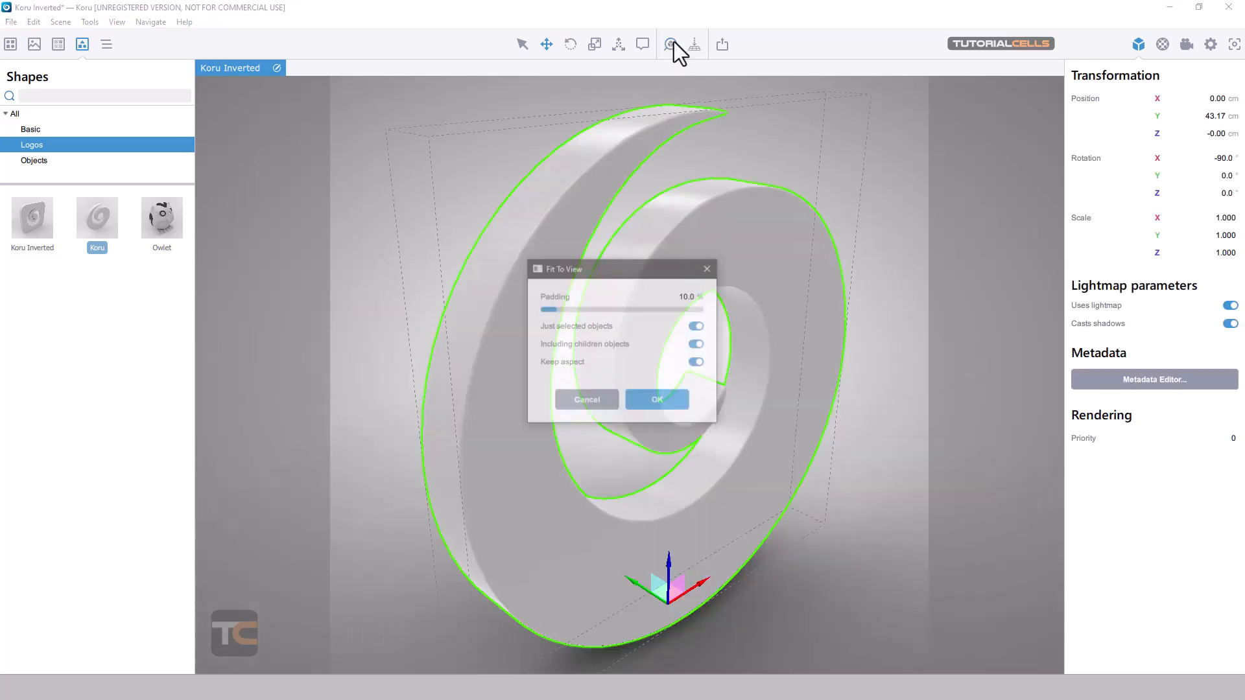
{"action": "left_click", "coordinate": [646, 401]}
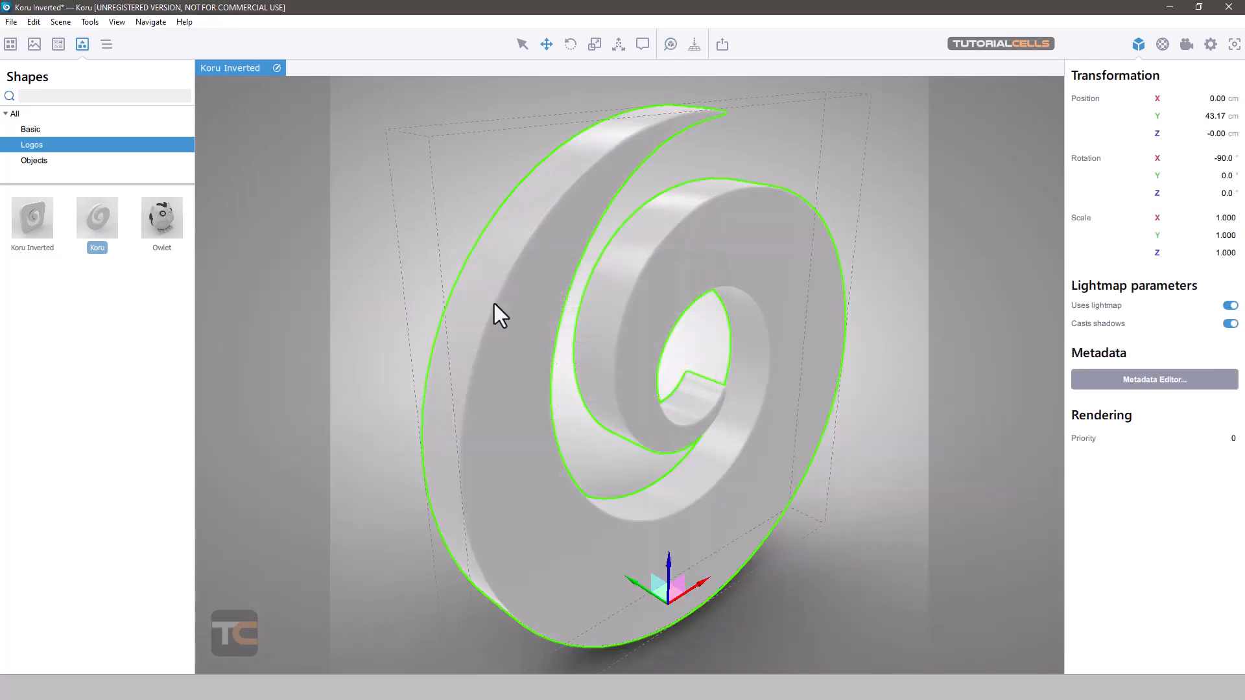
- Deselect the gray logo and fit the whole scene back into the view
{"action": "left_click", "coordinate": [371, 249]}
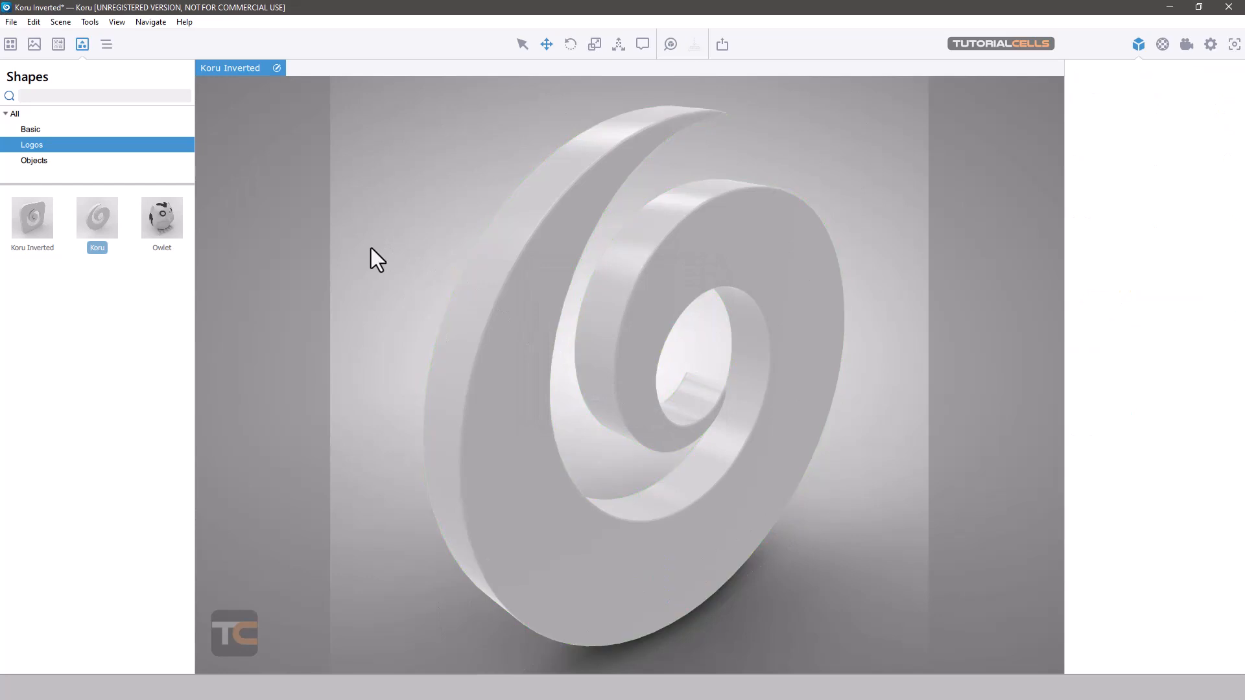
{"action": "left_click", "coordinate": [671, 44]}
{"action": "left_click", "coordinate": [667, 404]}
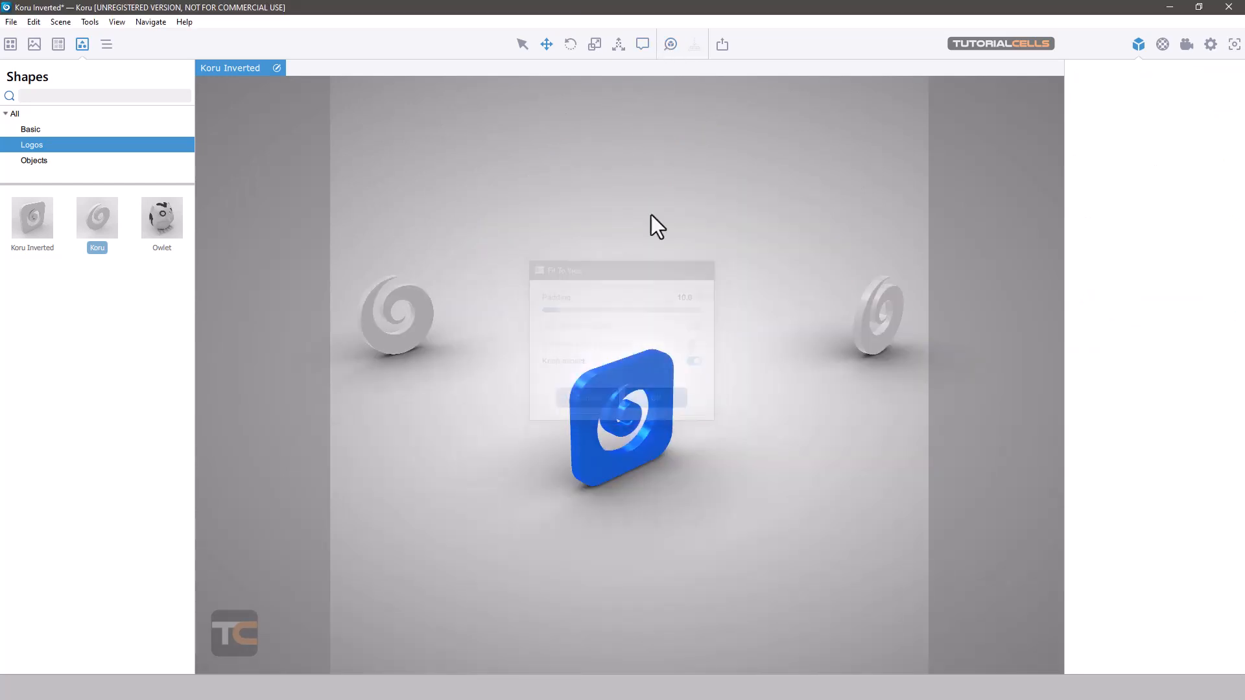